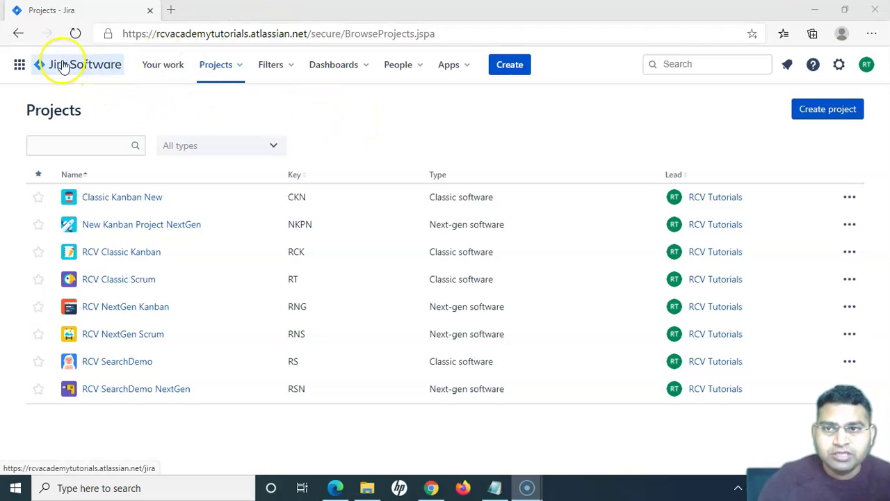
- Open the Default dashboard from the list of all dashboards to view its gadgets
{"action": "left_click", "coordinate": [235, 81]}
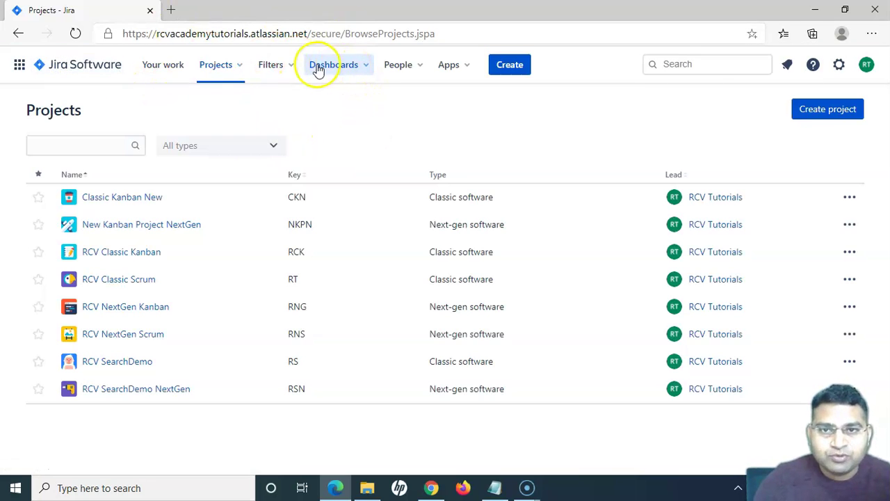
{"action": "left_click", "coordinate": [363, 69]}
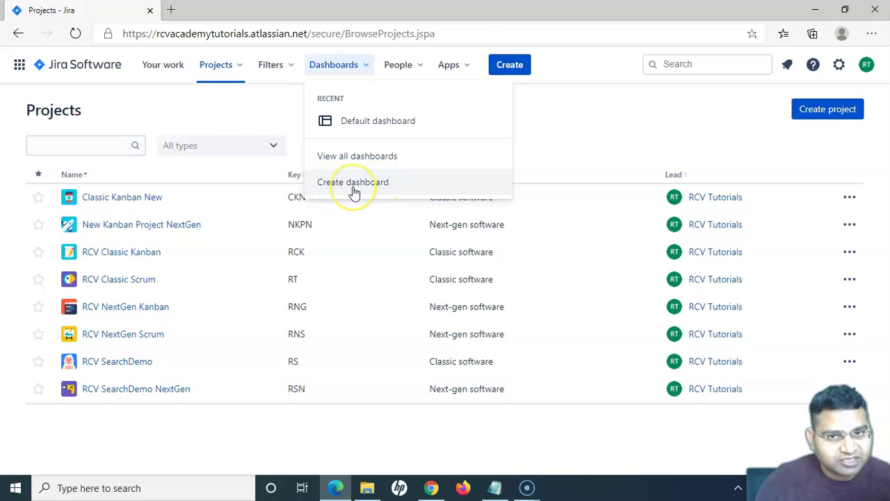
{"action": "left_click", "coordinate": [363, 157]}
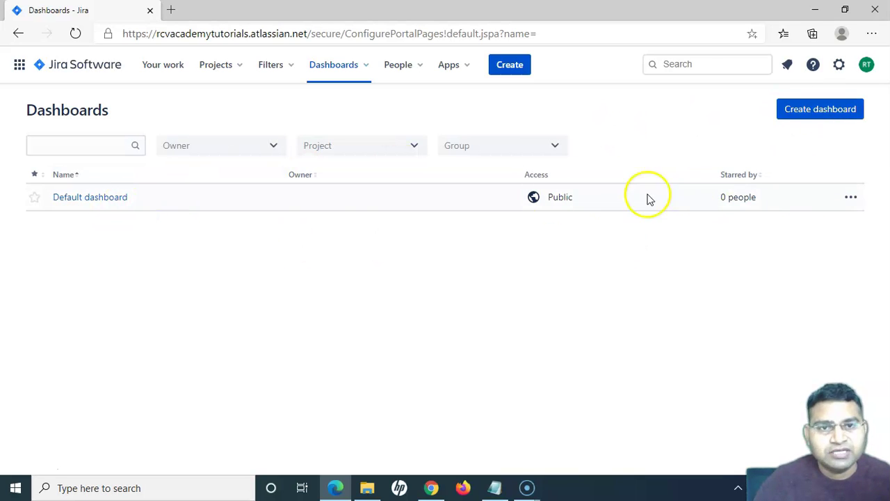
{"action": "left_click", "coordinate": [97, 200]}
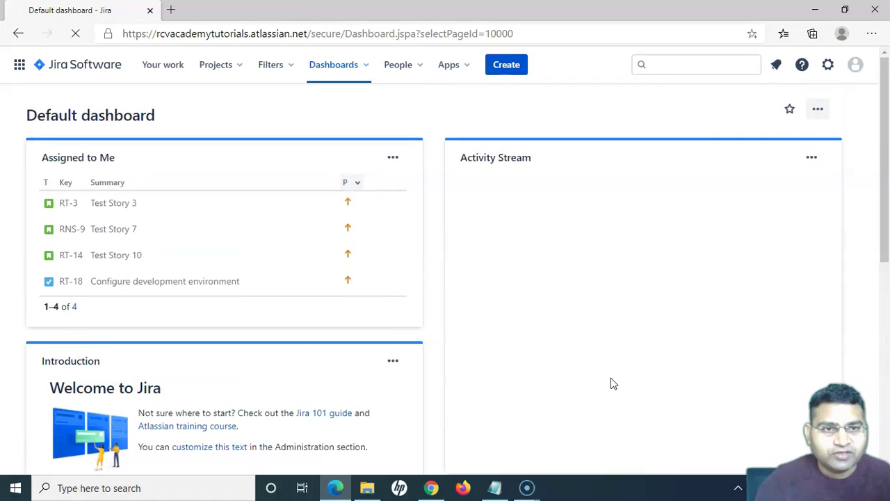
- Start a new dashboard from the list of all dashboards and name it "RCV Demo Dashboard", leaving the description empty
{"action": "left_click", "coordinate": [365, 70]}
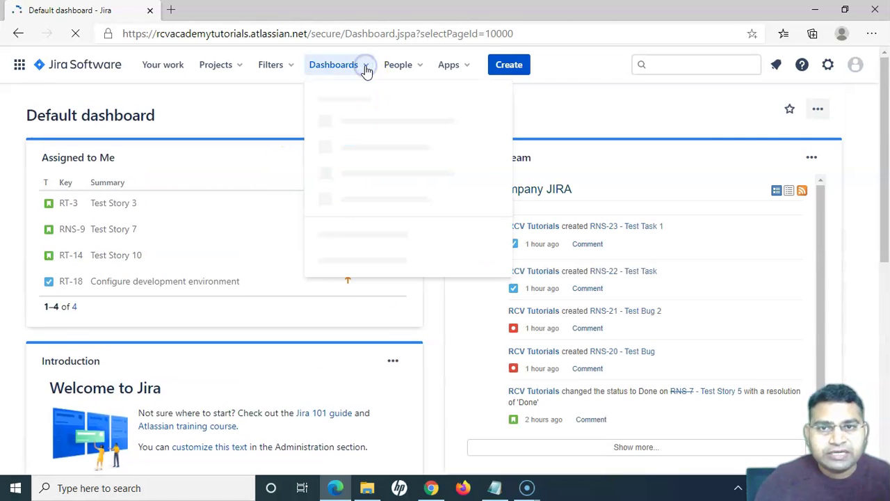
{"action": "left_click", "coordinate": [355, 156]}
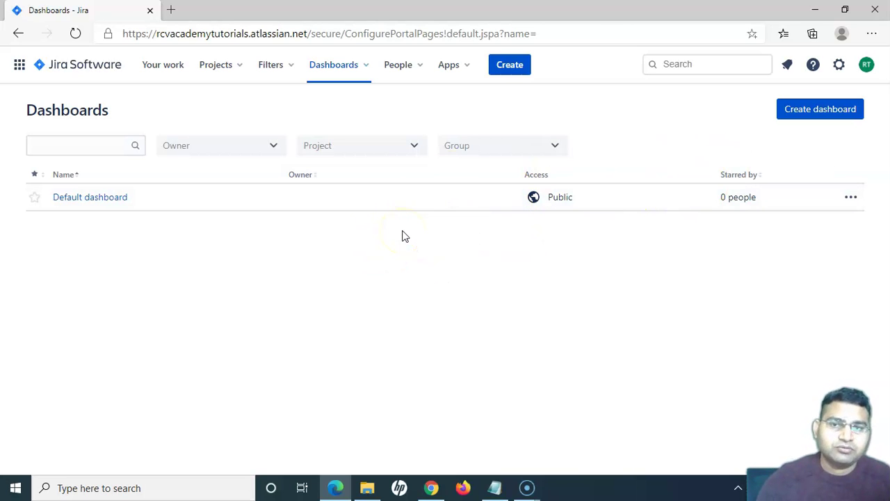
{"action": "left_click", "coordinate": [814, 113]}
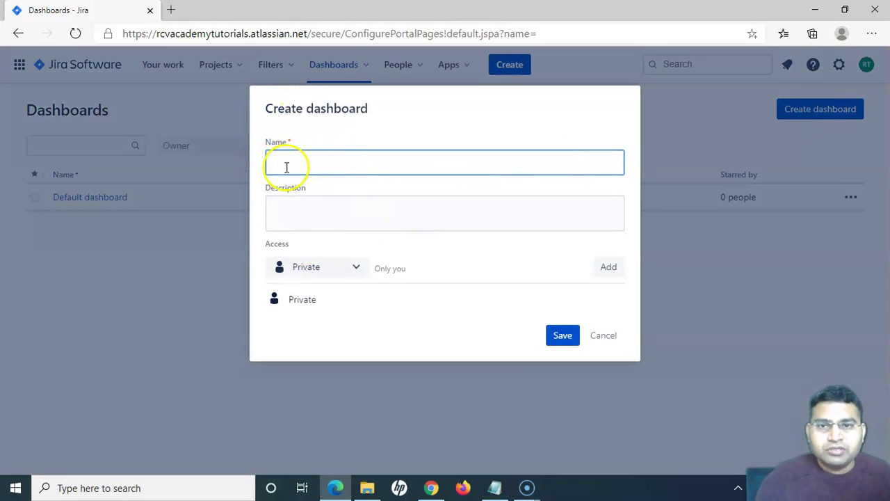
{"action": "left_click", "coordinate": [287, 163]}
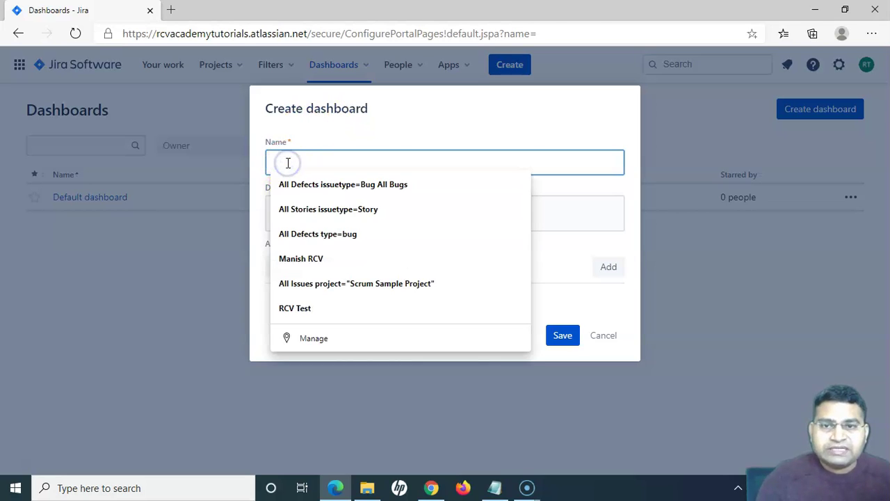
{"action": "left_click", "coordinate": [337, 161]}
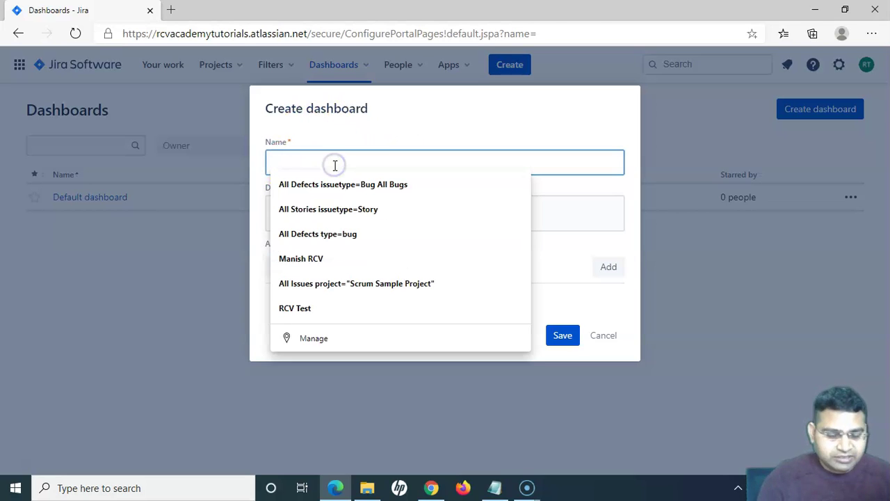
{"action": "type", "text": "RCV"}
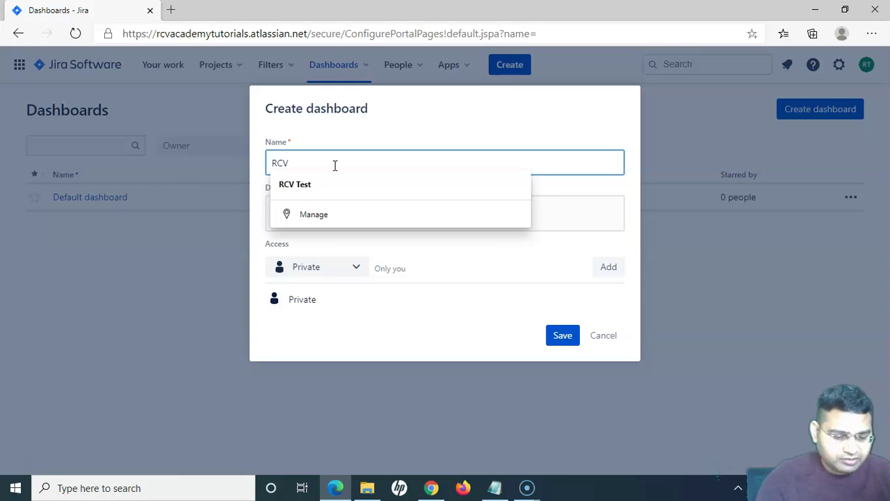
{"action": "type", "text": " Demo Dashboard"}
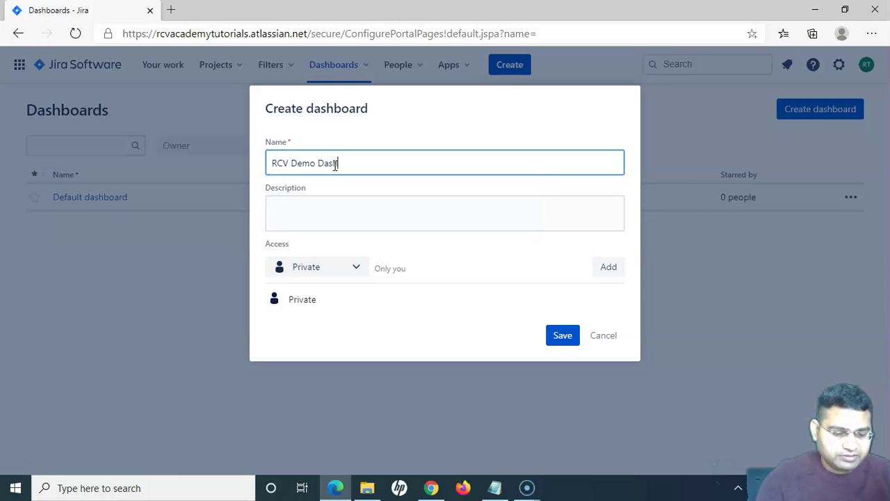
{"action": "left_click", "coordinate": [314, 201]}
{"action": "left_click", "coordinate": [315, 210]}
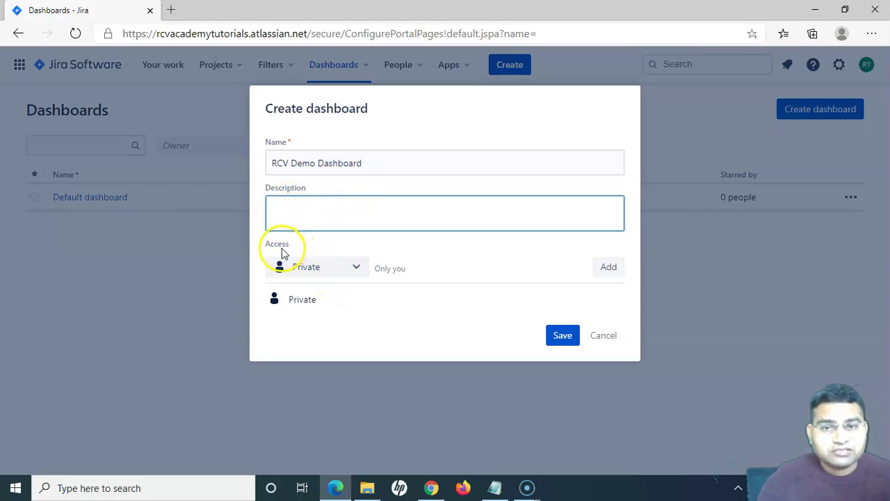
- Choose Private as the new dashboard's access level and add it to the access list
{"action": "left_click", "coordinate": [357, 269]}
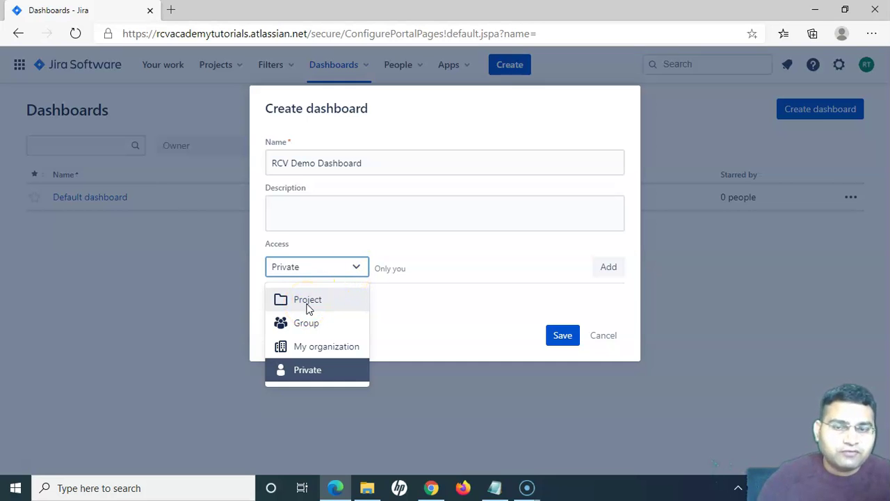
{"action": "left_click", "coordinate": [299, 370]}
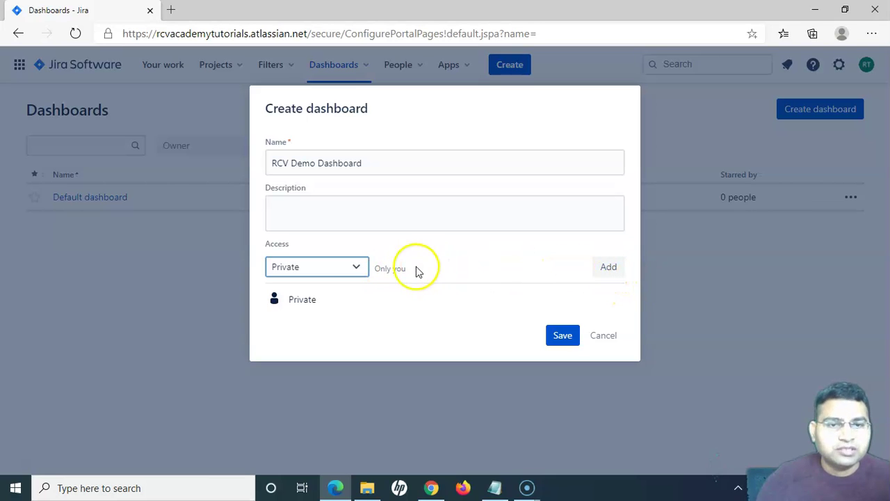
{"action": "left_click", "coordinate": [609, 268]}
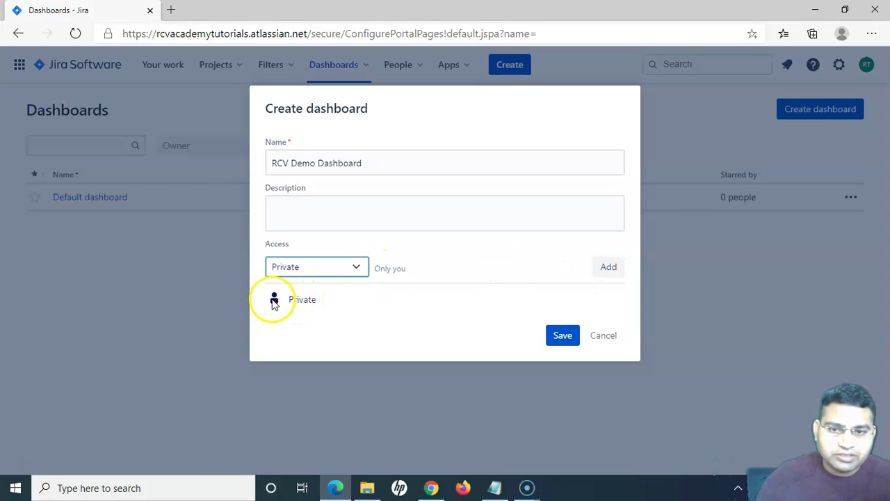
- Share the new dashboard with all roles of the RCV Classic Scrum project and save it
{"action": "left_click", "coordinate": [356, 271]}
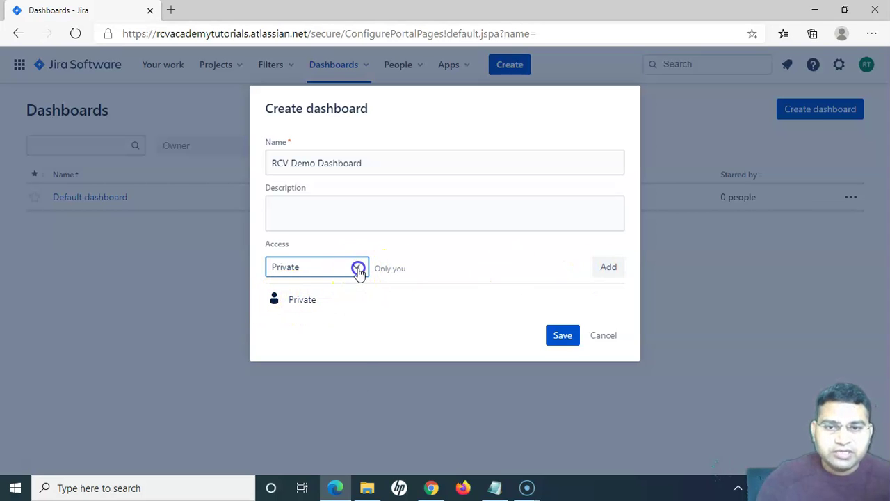
{"action": "left_click", "coordinate": [316, 300]}
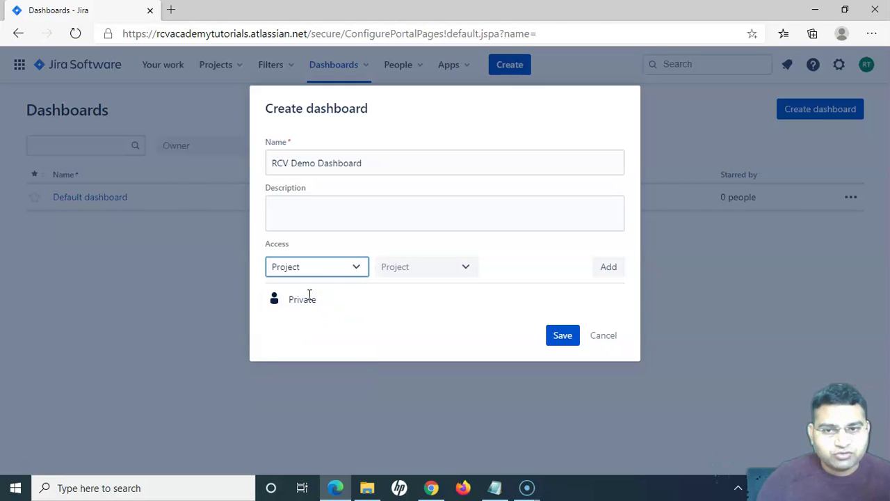
{"action": "left_click", "coordinate": [462, 270]}
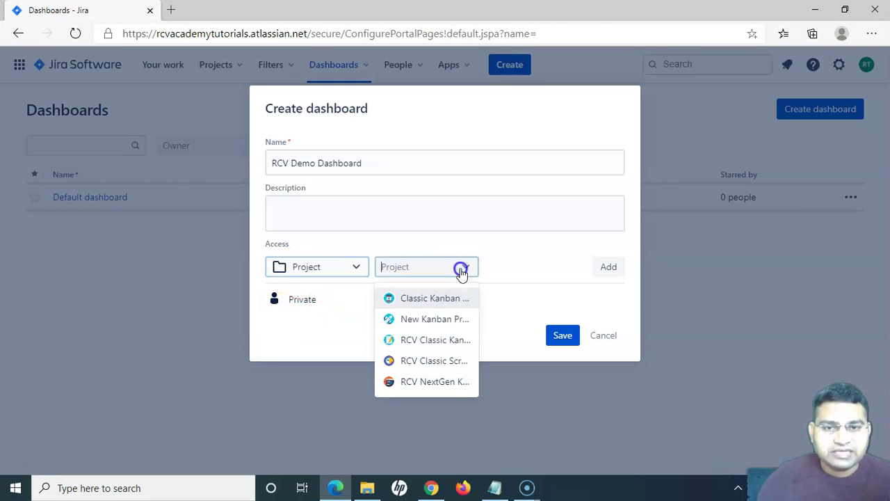
{"action": "left_click", "coordinate": [424, 301]}
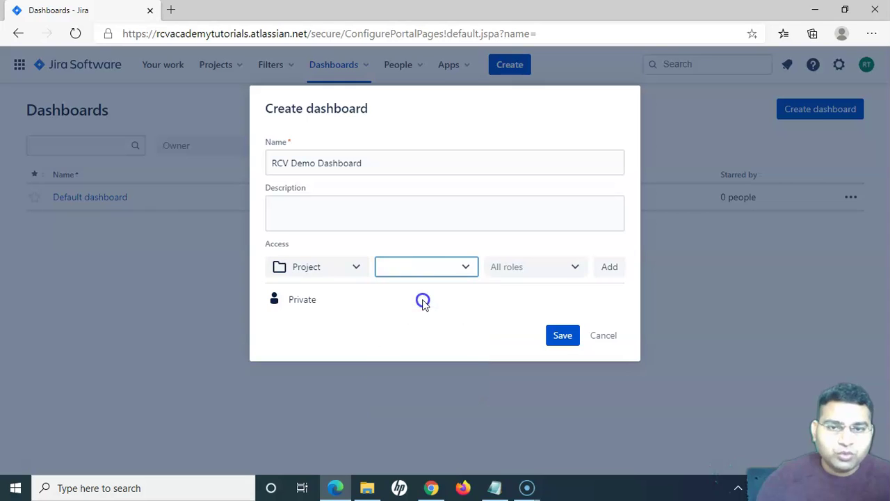
{"action": "left_click", "coordinate": [472, 270]}
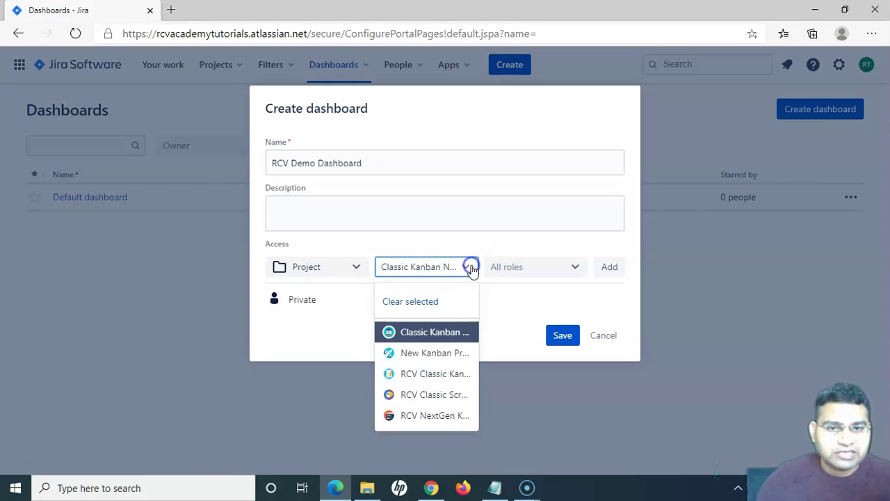
{"action": "left_click", "coordinate": [422, 394]}
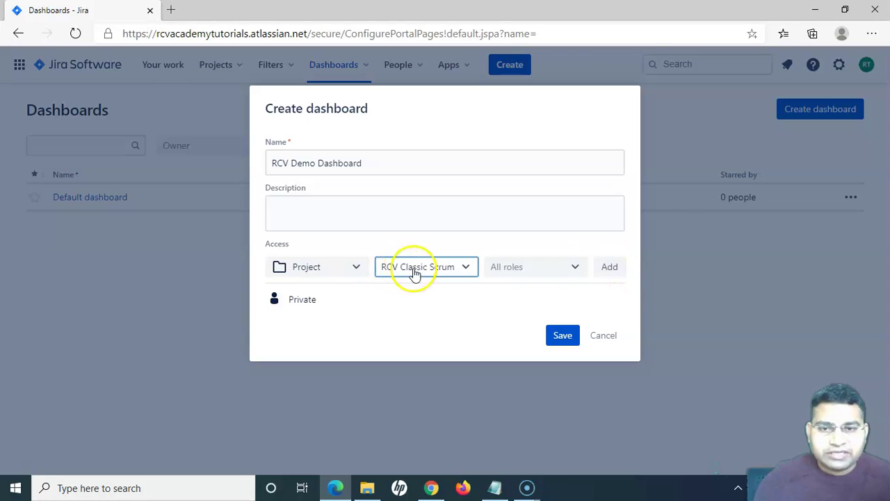
{"action": "left_click", "coordinate": [604, 270]}
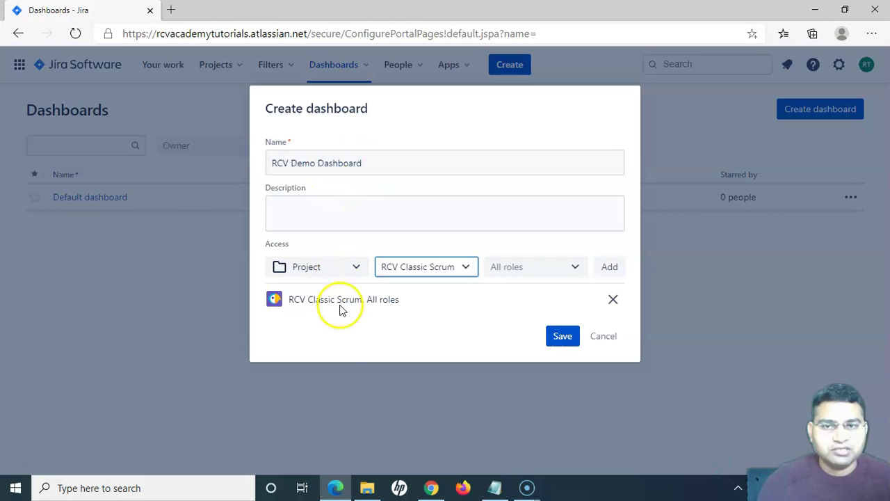
{"action": "left_click", "coordinate": [557, 341]}
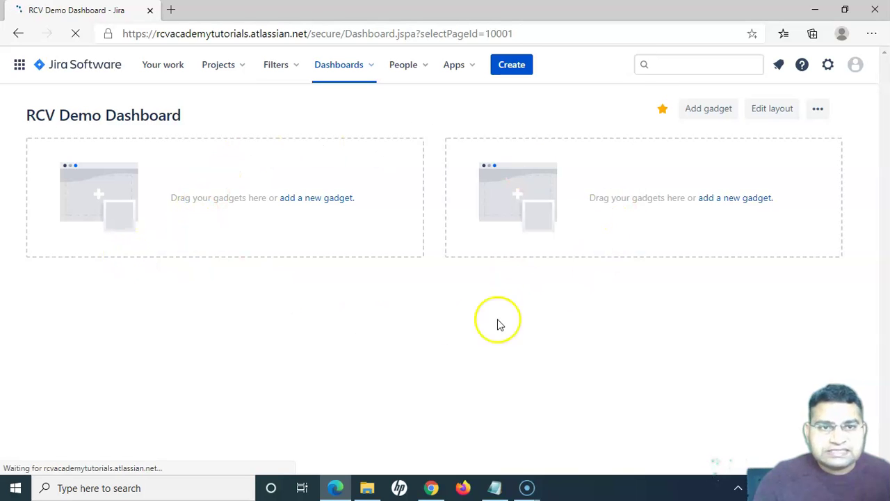
{"action": "left_click", "coordinate": [28, 116]}
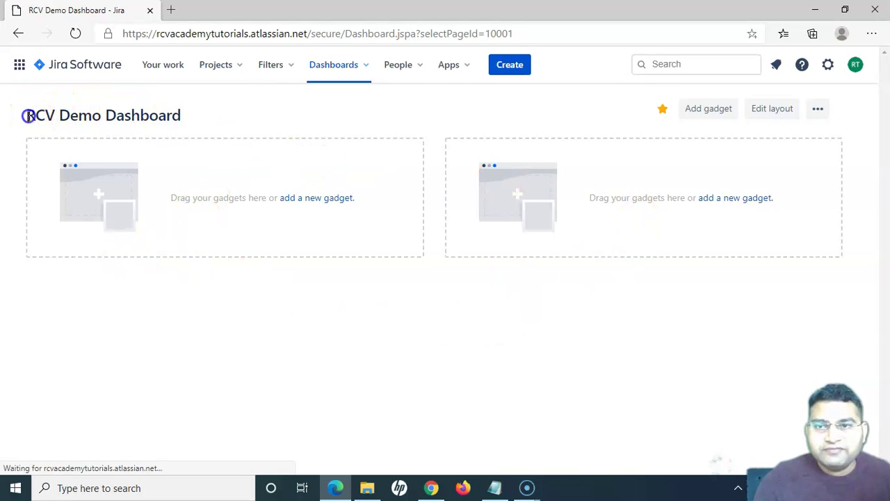
{"action": "left_click_drag", "start_coordinate": [28, 116], "coordinate": [173, 115]}
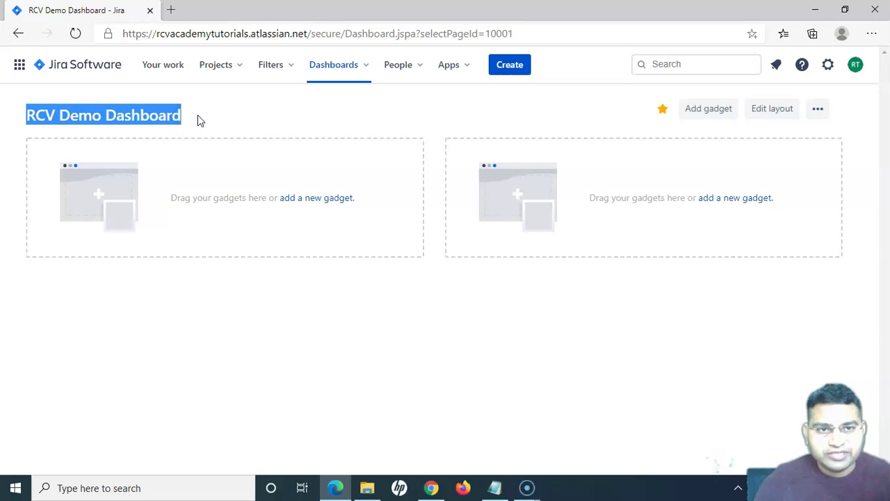
{"action": "left_click", "coordinate": [279, 117]}
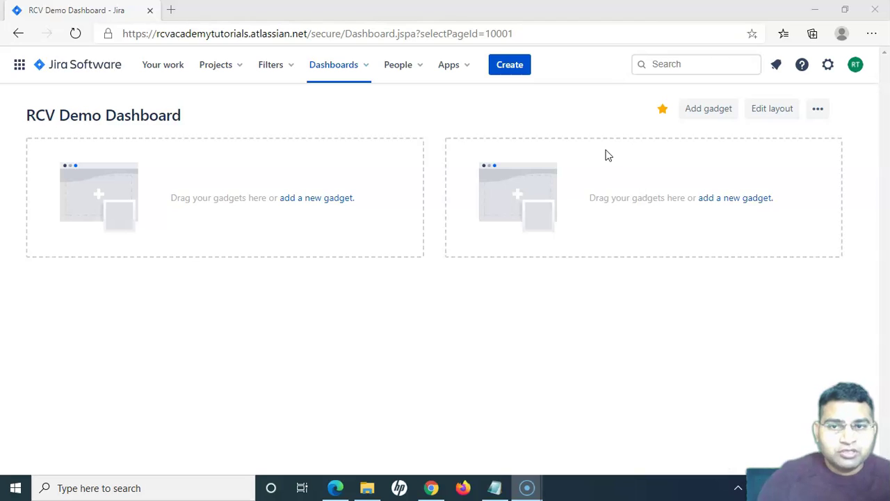
- Load all available gadgets and add the Activity Stream gadget to the RCV Demo Dashboard
{"action": "left_click", "coordinate": [710, 112]}
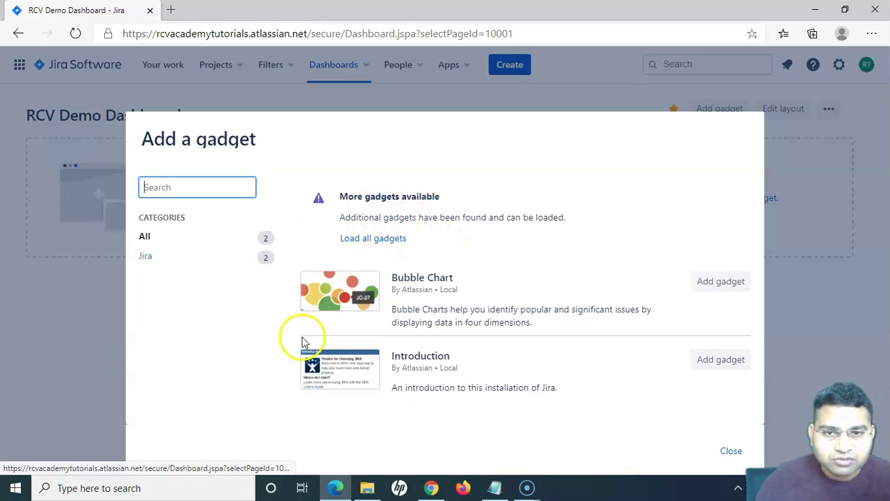
{"action": "left_click", "coordinate": [389, 242]}
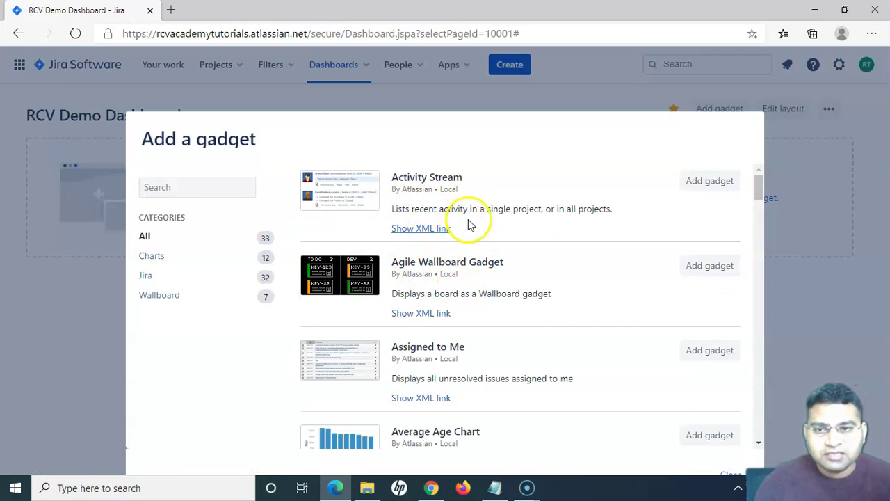
{"action": "scroll", "coordinate": [513, 312], "scroll_direction": "down", "scroll_amount": 1}
{"action": "scroll", "coordinate": [513, 313], "scroll_direction": "up", "scroll_amount": 1}
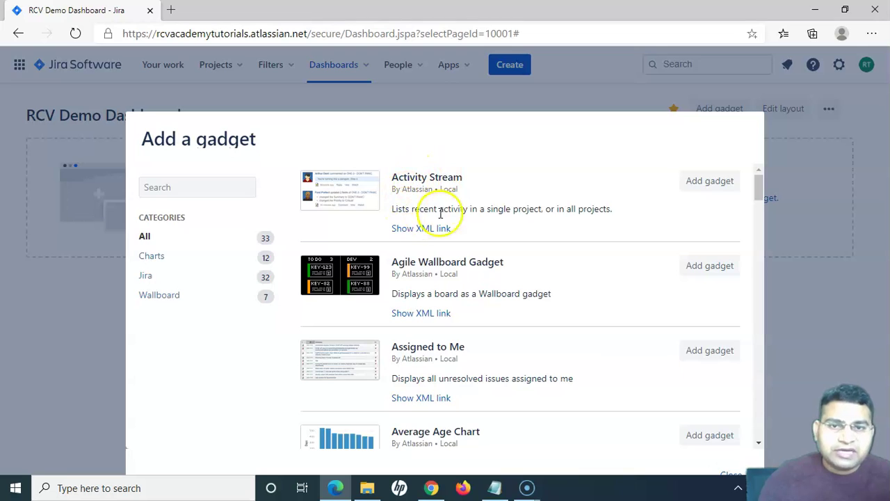
{"action": "left_click", "coordinate": [709, 182]}
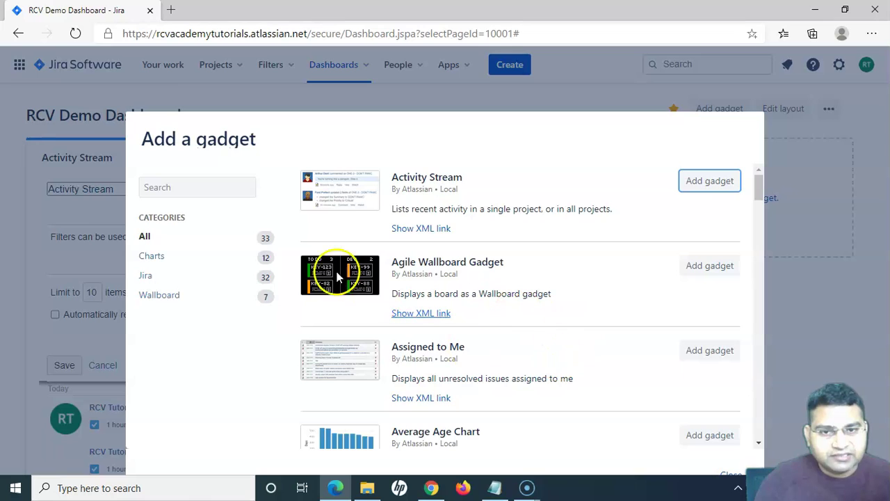
- Add the Assigned to Me gadget to the dashboard
{"action": "scroll", "coordinate": [583, 308], "scroll_direction": "down", "scroll_amount": 1}
{"action": "scroll", "coordinate": [583, 308], "scroll_direction": "down", "scroll_amount": 1}
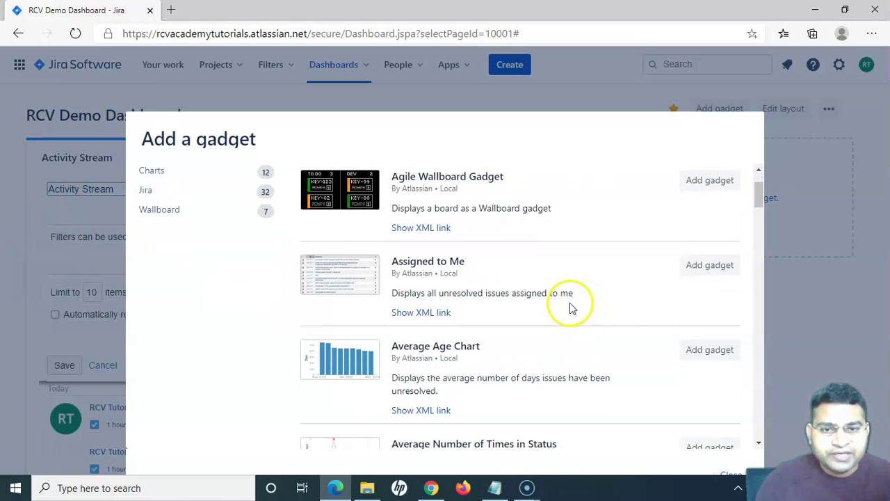
{"action": "left_click", "coordinate": [724, 272]}
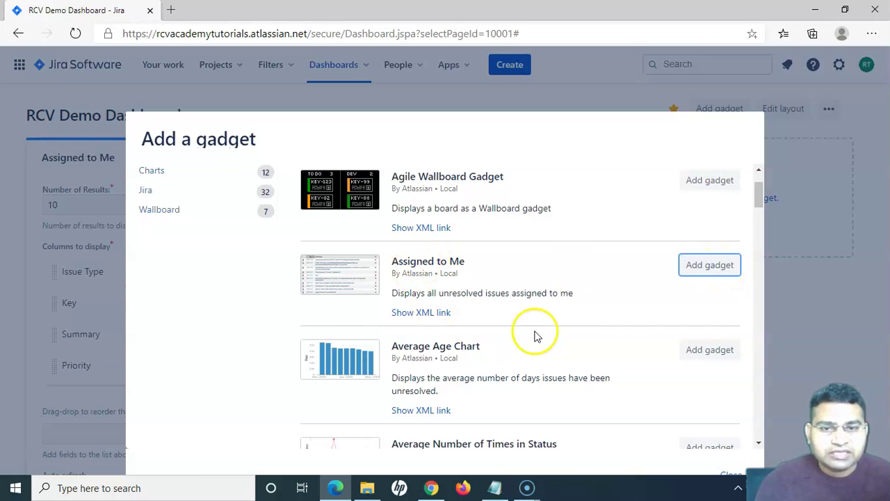
- Find the Filter Results gadget in the gadget list and add it to the dashboard
{"action": "scroll", "coordinate": [533, 333], "scroll_direction": "down", "scroll_amount": 5}
{"action": "scroll", "coordinate": [450, 356], "scroll_direction": "down", "scroll_amount": 3}
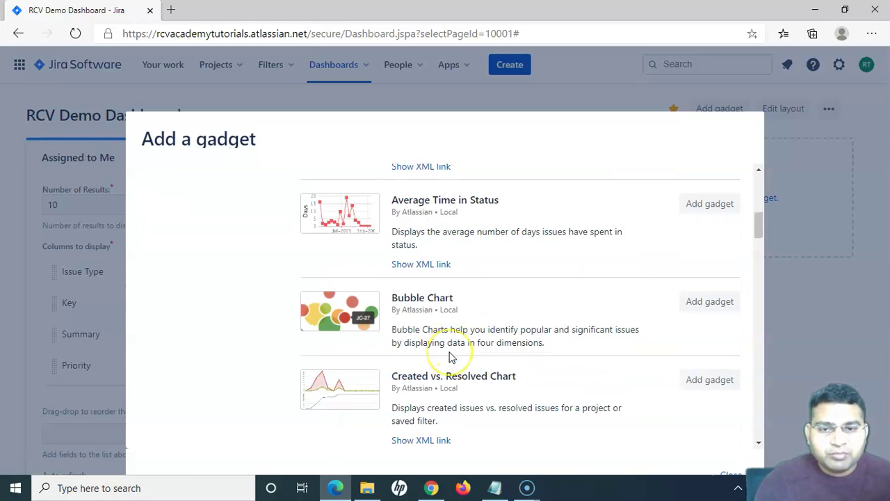
{"action": "scroll", "coordinate": [449, 357], "scroll_direction": "down", "scroll_amount": 2}
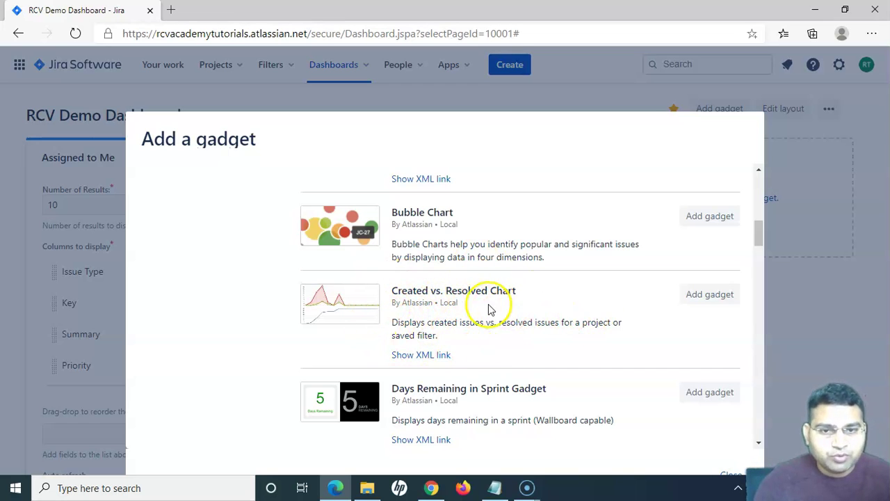
{"action": "scroll", "coordinate": [569, 343], "scroll_direction": "down", "scroll_amount": 3}
{"action": "scroll", "coordinate": [483, 370], "scroll_direction": "down", "scroll_amount": 2}
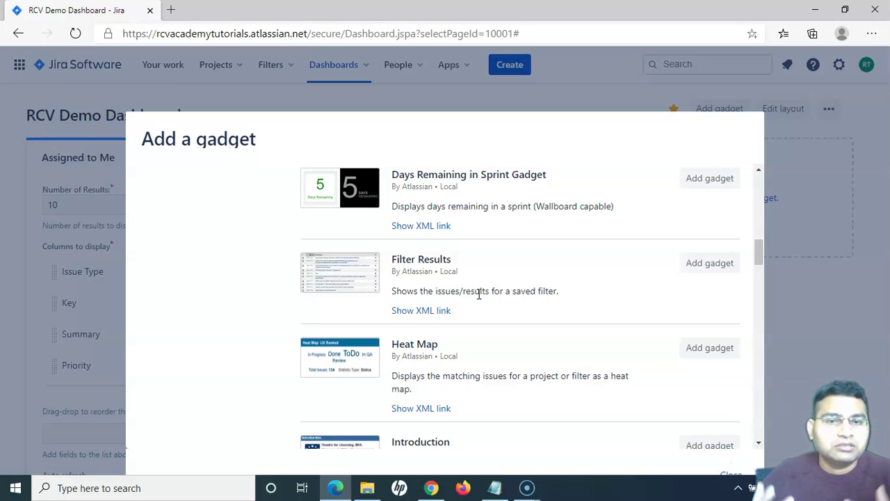
{"action": "left_click", "coordinate": [706, 264]}
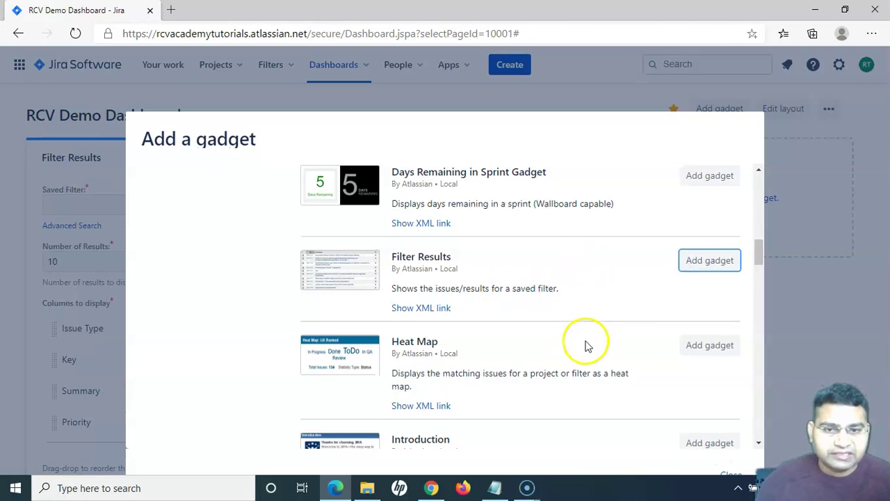
- Add the Pie Chart gadget to the RCV Demo Dashboard
{"action": "scroll", "coordinate": [557, 320], "scroll_direction": "down", "scroll_amount": 2}
{"action": "scroll", "coordinate": [546, 345], "scroll_direction": "down", "scroll_amount": 1}
{"action": "scroll", "coordinate": [544, 369], "scroll_direction": "down", "scroll_amount": 1}
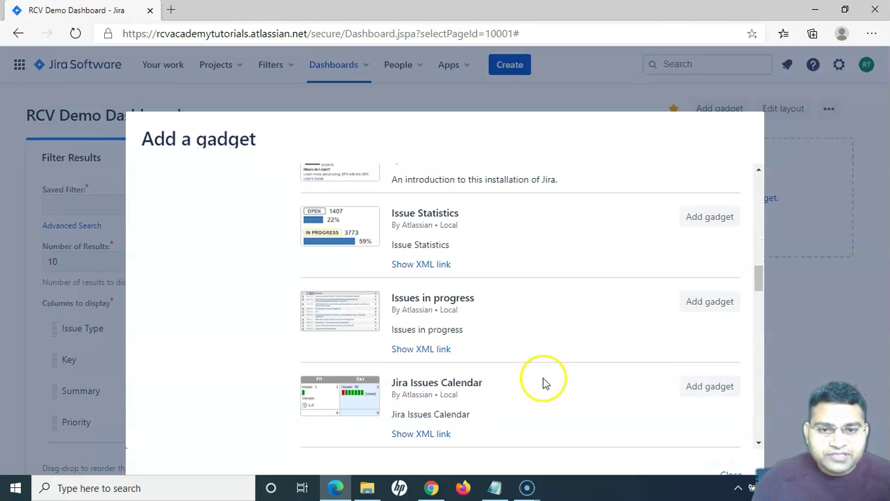
{"action": "scroll", "coordinate": [533, 327], "scroll_direction": "down", "scroll_amount": 1}
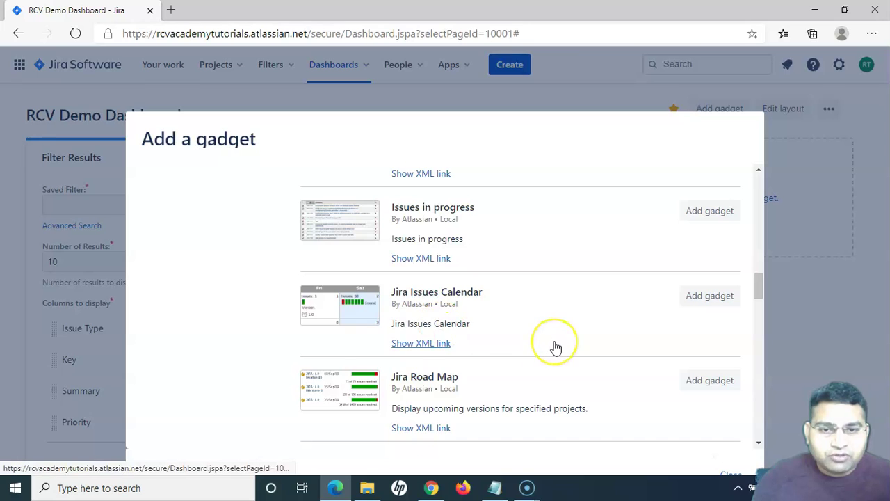
{"action": "scroll", "coordinate": [556, 347], "scroll_direction": "down", "scroll_amount": 1}
{"action": "scroll", "coordinate": [501, 318], "scroll_direction": "down", "scroll_amount": 2}
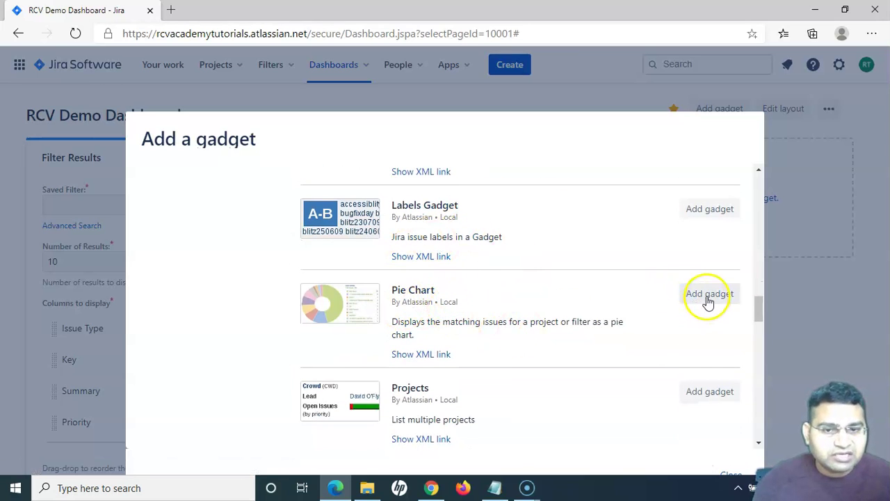
{"action": "left_click", "coordinate": [709, 296]}
- Add the Sprint Burndown Gadget to the dashboard and close the gadget list
{"action": "scroll", "coordinate": [501, 382], "scroll_direction": "down", "scroll_amount": 3}
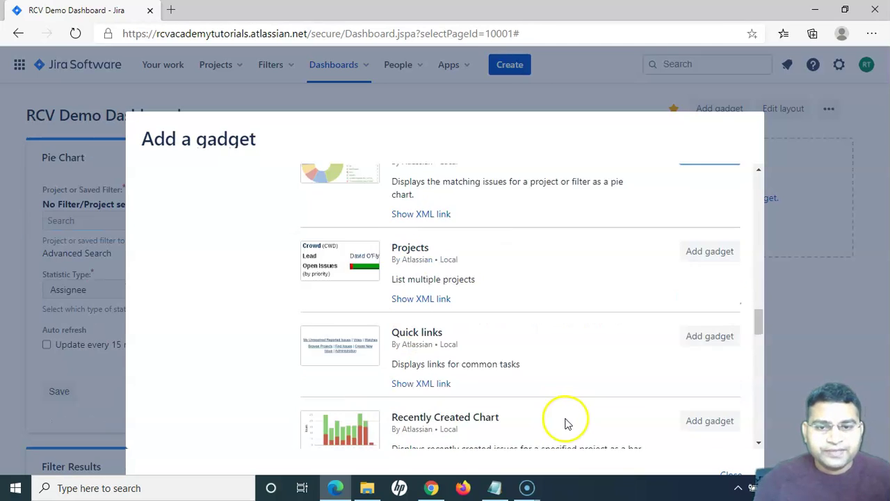
{"action": "scroll", "coordinate": [477, 354], "scroll_direction": "down", "scroll_amount": 4}
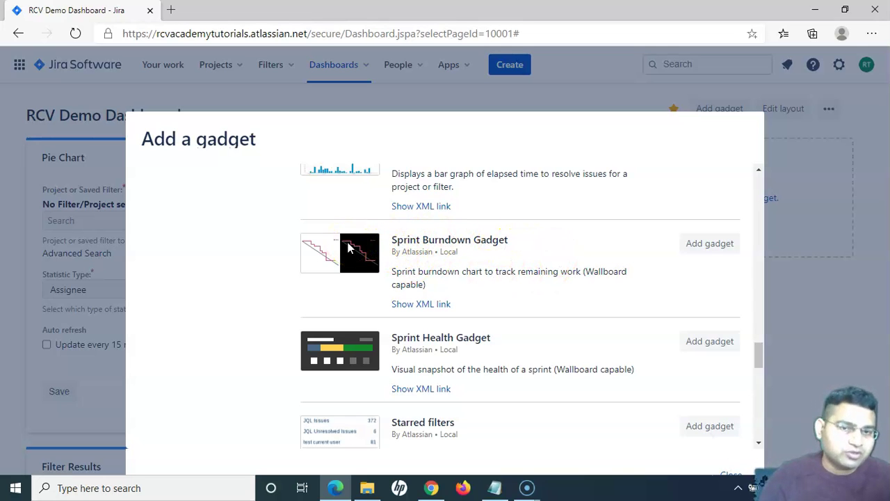
{"action": "left_click", "coordinate": [708, 245]}
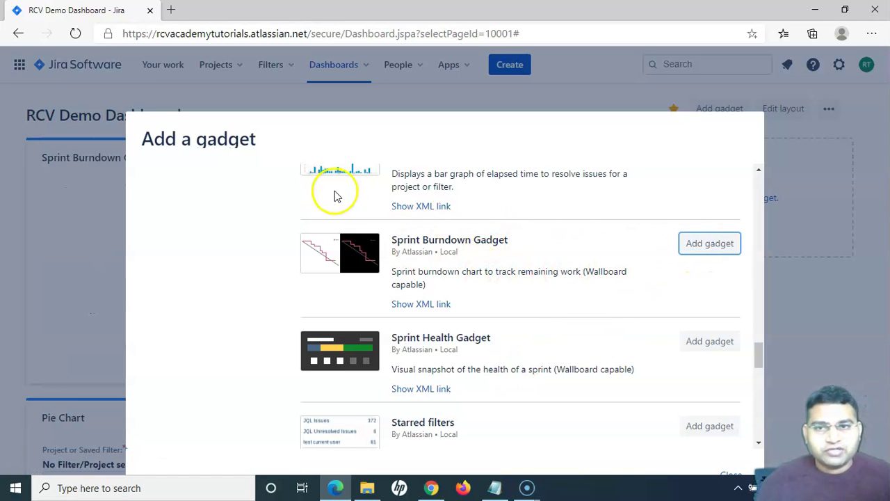
{"action": "scroll", "coordinate": [548, 348], "scroll_direction": "down", "scroll_amount": 3}
{"action": "scroll", "coordinate": [548, 370], "scroll_direction": "up", "scroll_amount": 15}
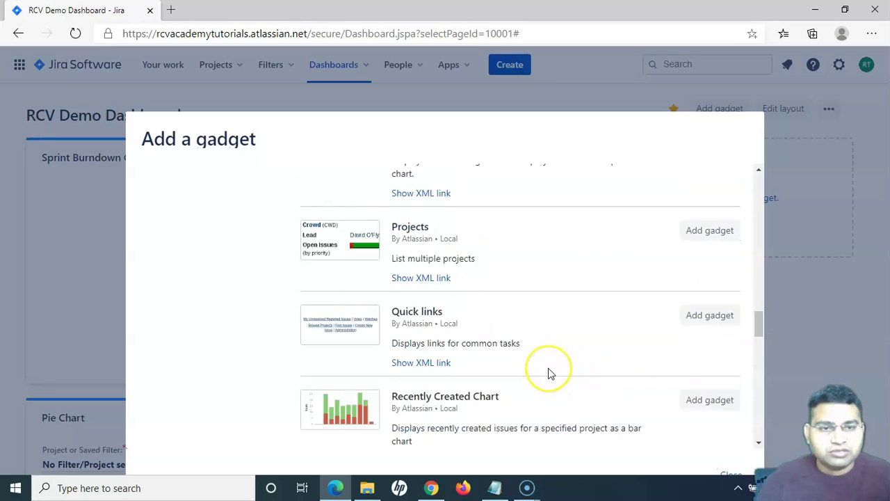
{"action": "scroll", "coordinate": [548, 373], "scroll_direction": "up", "scroll_amount": 10}
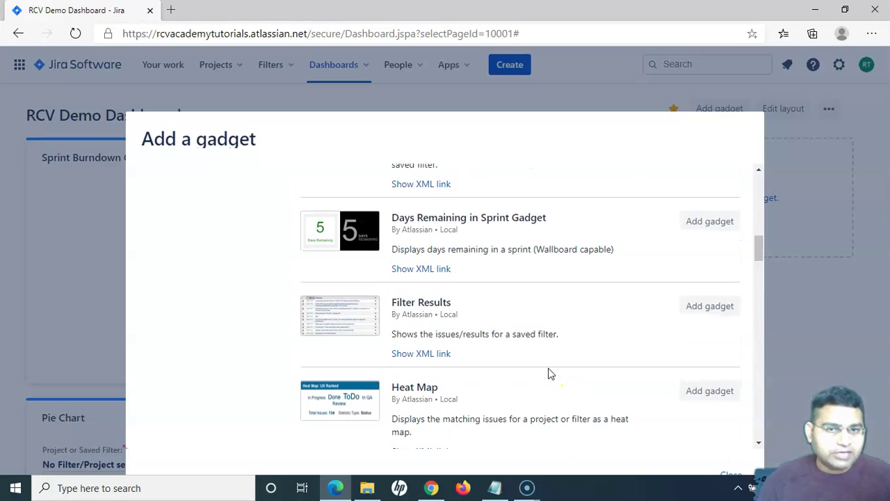
{"action": "scroll", "coordinate": [589, 334], "scroll_direction": "up", "scroll_amount": 3}
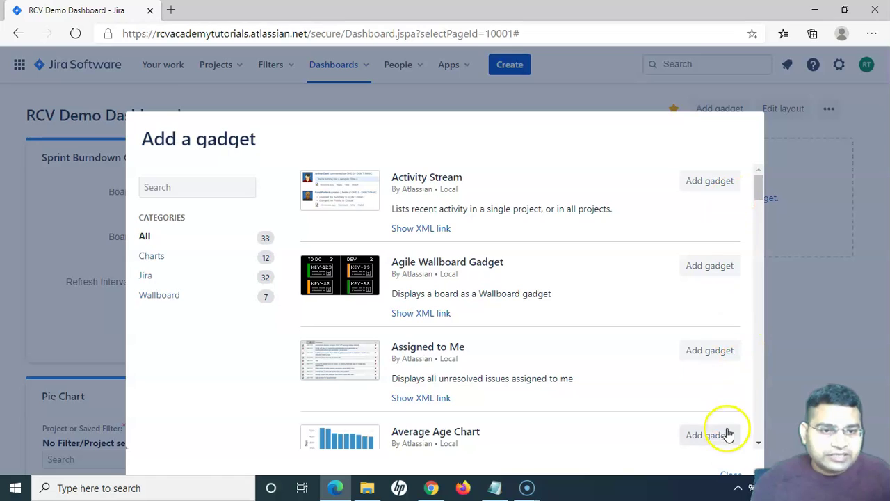
{"action": "left_click", "coordinate": [731, 473]}
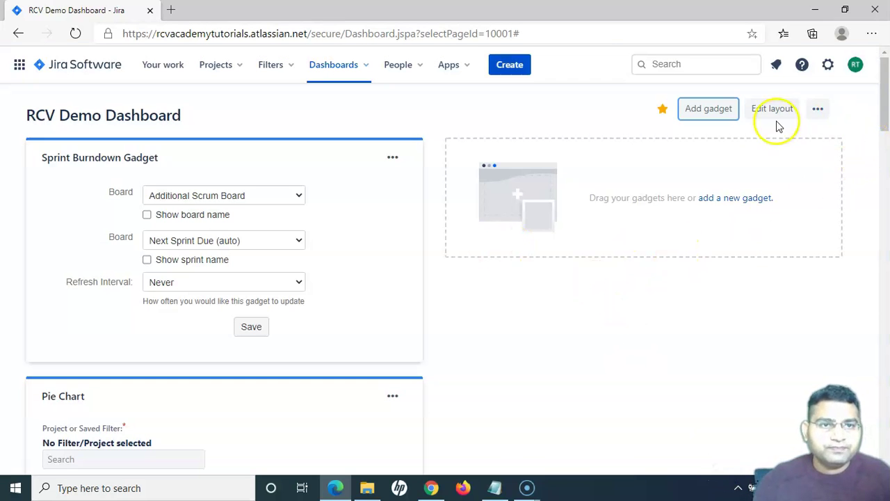
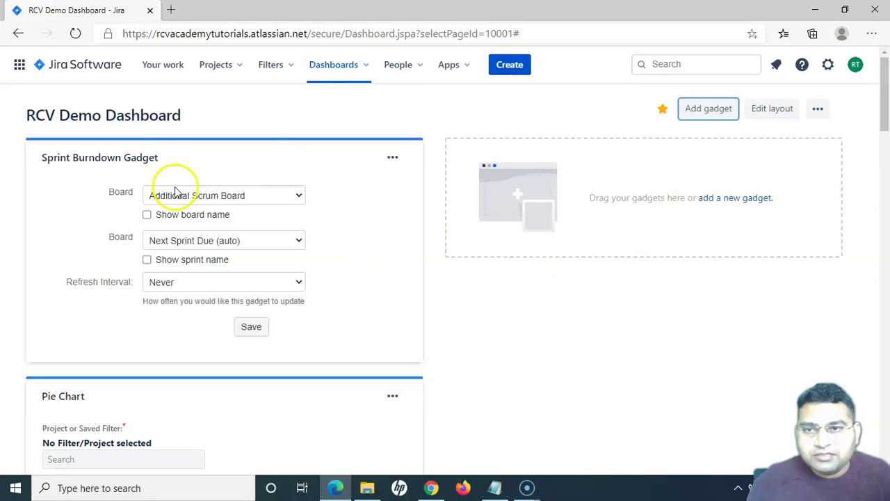
- Move the Filter Results gadget from the first column into the empty second column of the dashboard
{"action": "scroll", "coordinate": [205, 358], "scroll_direction": "down", "scroll_amount": 6}
{"action": "scroll", "coordinate": [204, 358], "scroll_direction": "down", "scroll_amount": 3}
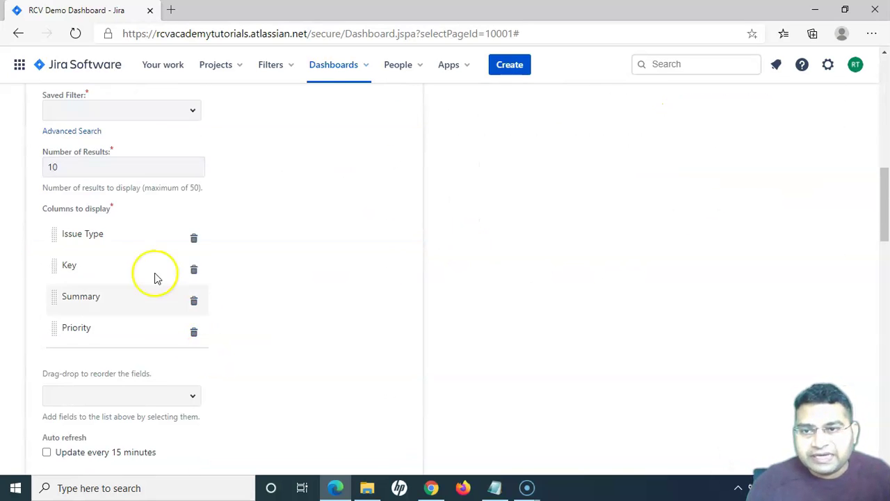
{"action": "scroll", "coordinate": [207, 308], "scroll_direction": "up", "scroll_amount": 3}
{"action": "left_click_drag", "start_coordinate": [87, 252], "coordinate": [514, 167]}
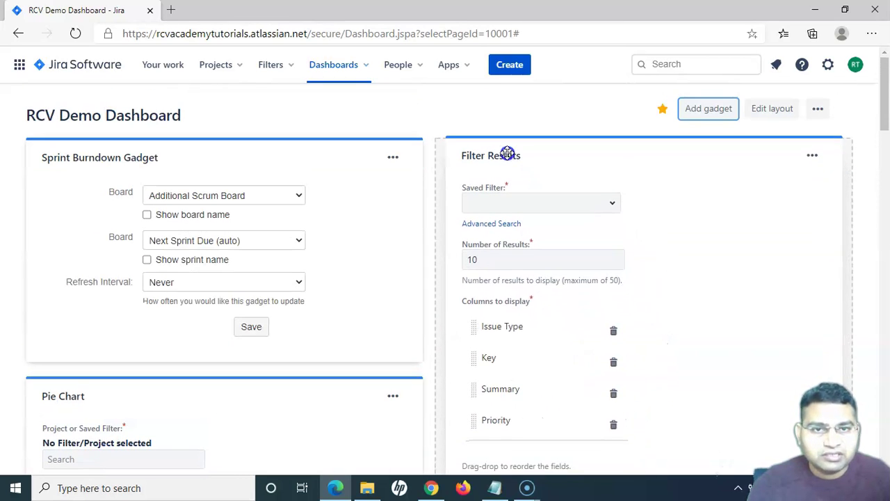
{"action": "scroll", "coordinate": [374, 304], "scroll_direction": "down", "scroll_amount": 2}
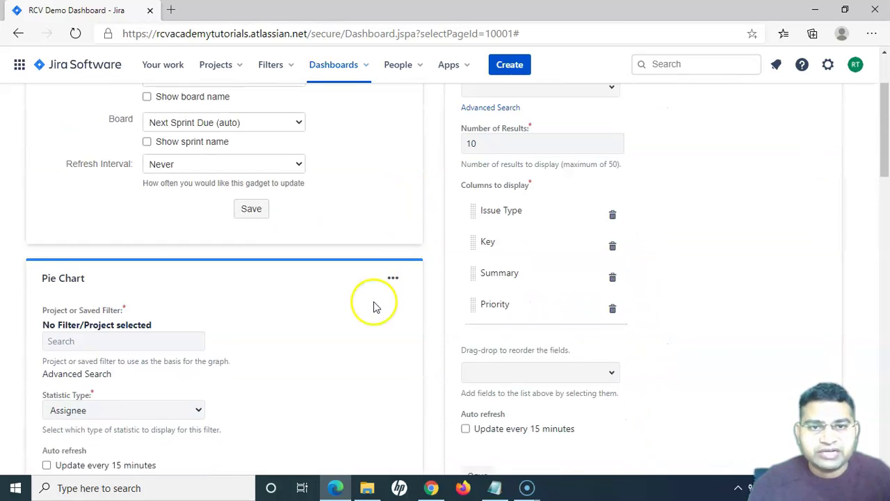
{"action": "scroll", "coordinate": [374, 304], "scroll_direction": "up", "scroll_amount": 2}
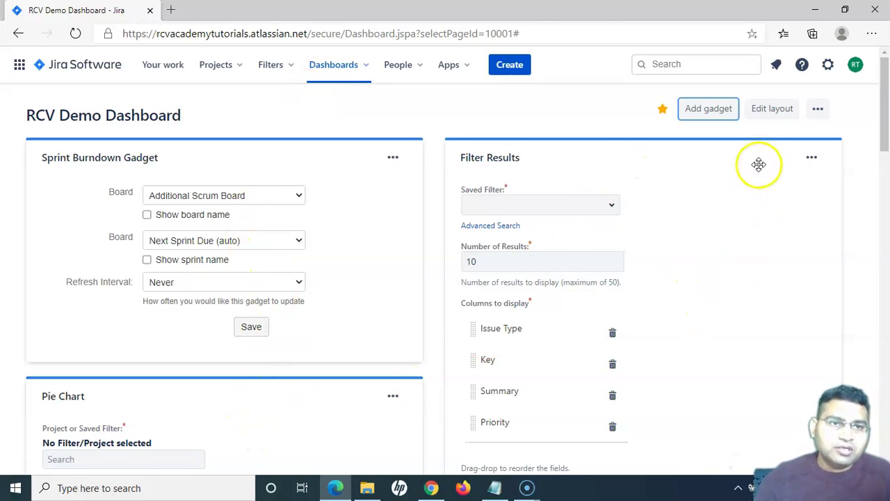
- Change the dashboard layout to three equal columns
{"action": "left_click", "coordinate": [785, 113]}
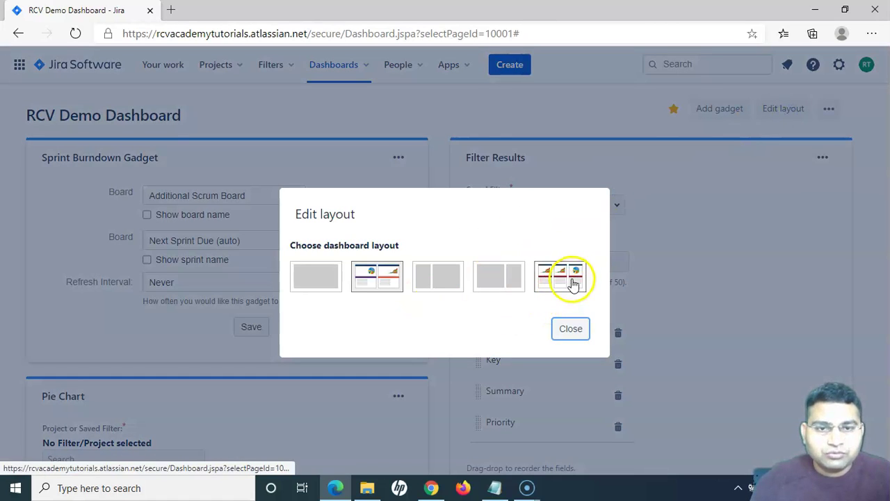
{"action": "left_click", "coordinate": [312, 291]}
{"action": "left_click", "coordinate": [390, 285]}
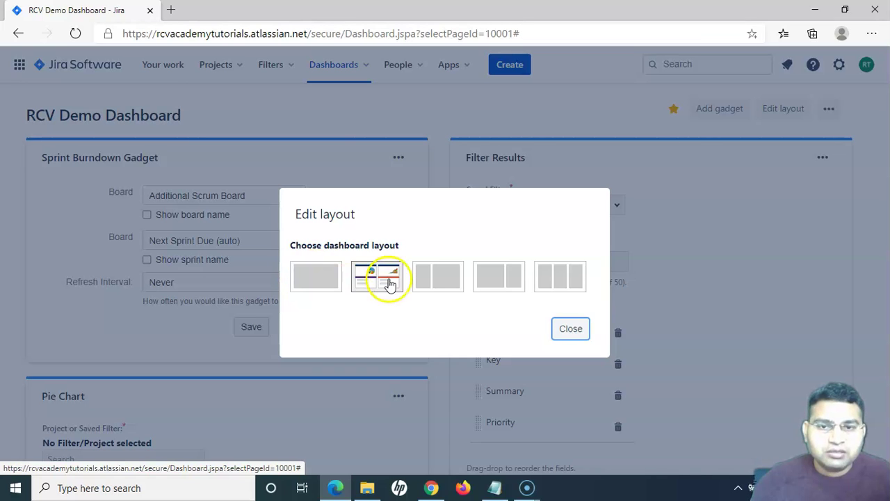
{"action": "left_click", "coordinate": [438, 287]}
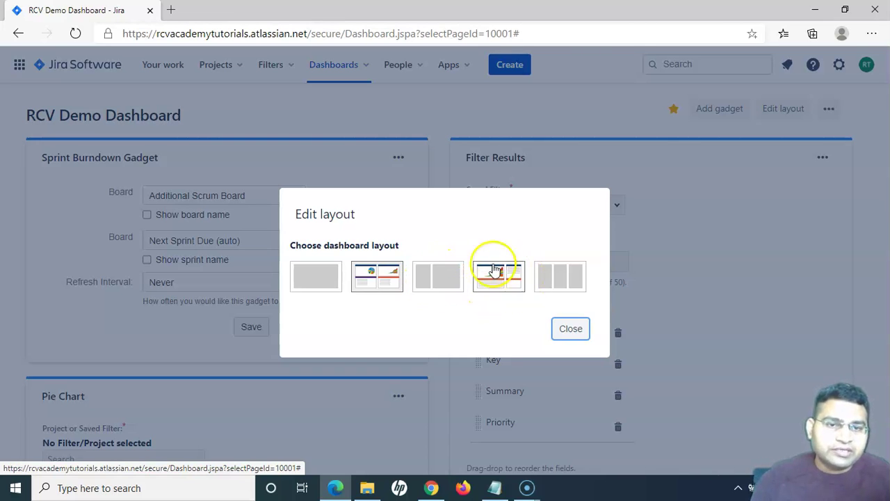
{"action": "left_click", "coordinate": [562, 282]}
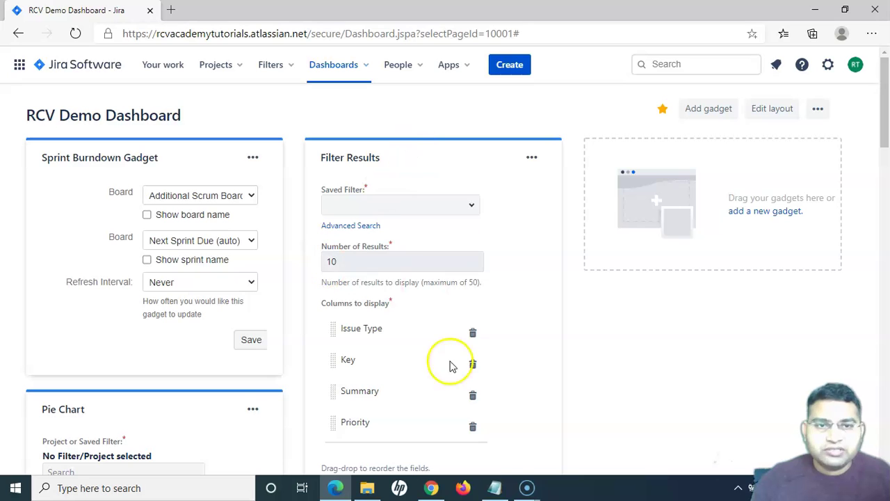
- Move the Pie Chart gadget into the empty third column and place the Assigned to Me gadget below it
{"action": "left_click_drag", "start_coordinate": [193, 400], "coordinate": [550, 301]}
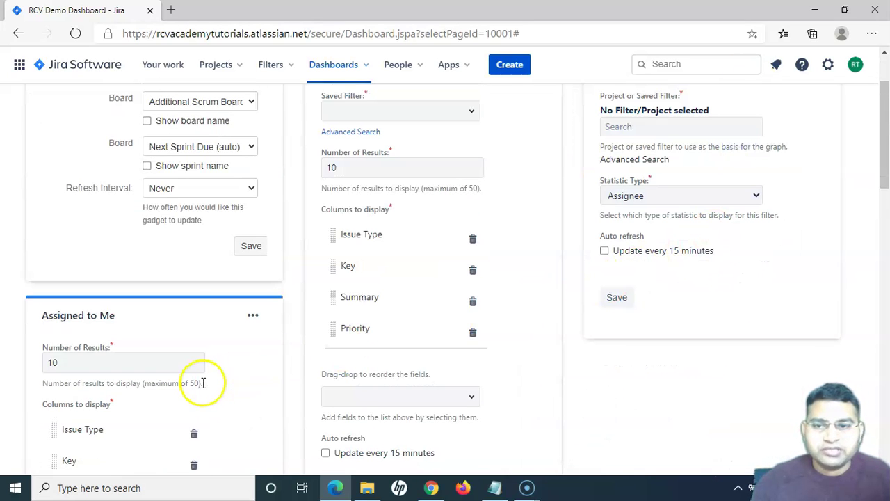
{"action": "left_click_drag", "start_coordinate": [161, 314], "coordinate": [650, 284]}
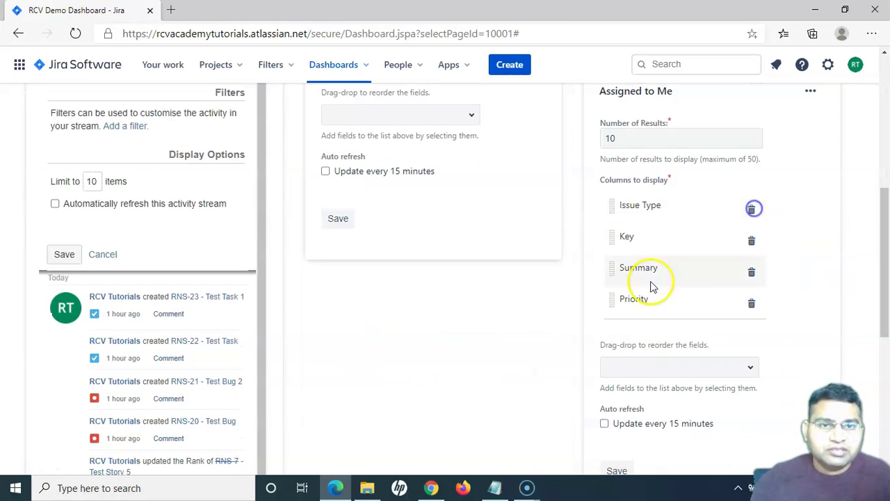
{"action": "scroll", "coordinate": [244, 337], "scroll_direction": "up", "scroll_amount": 2}
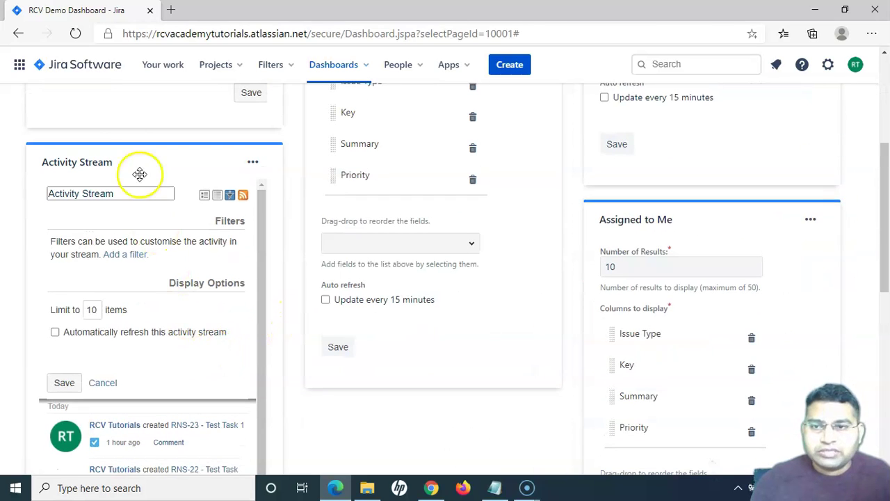
- Review the Activity Stream gadget's entries and the arrangement of the gadgets across the three columns
{"action": "scroll", "coordinate": [233, 302], "scroll_direction": "down", "scroll_amount": 1}
{"action": "scroll", "coordinate": [219, 417], "scroll_direction": "down", "scroll_amount": 4}
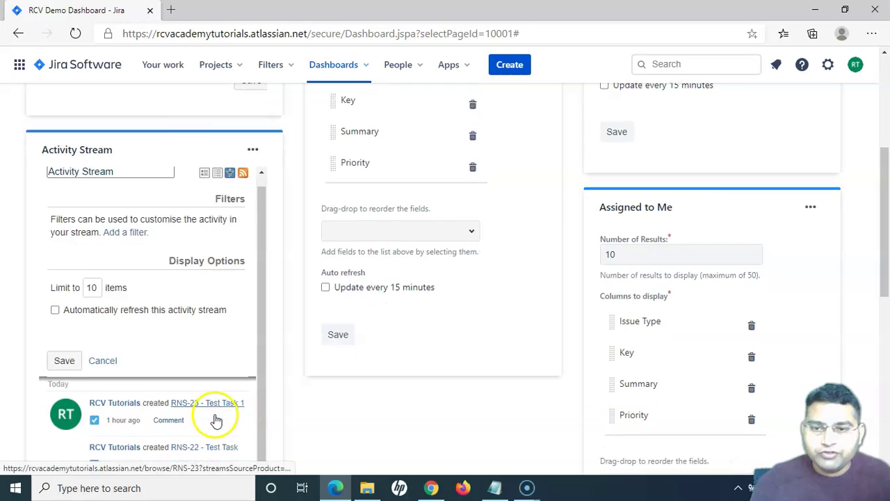
{"action": "scroll", "coordinate": [135, 332], "scroll_direction": "down", "scroll_amount": 3}
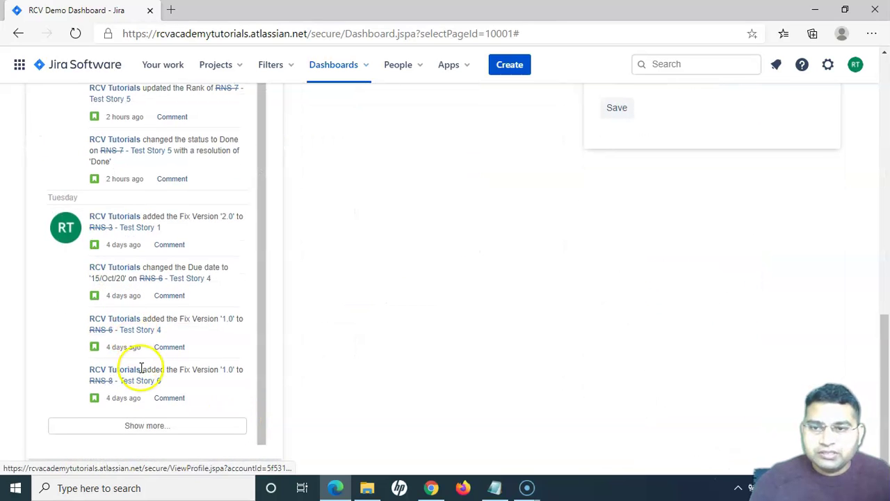
{"action": "scroll", "coordinate": [185, 346], "scroll_direction": "up", "scroll_amount": 1}
{"action": "scroll", "coordinate": [493, 280], "scroll_direction": "up", "scroll_amount": 6}
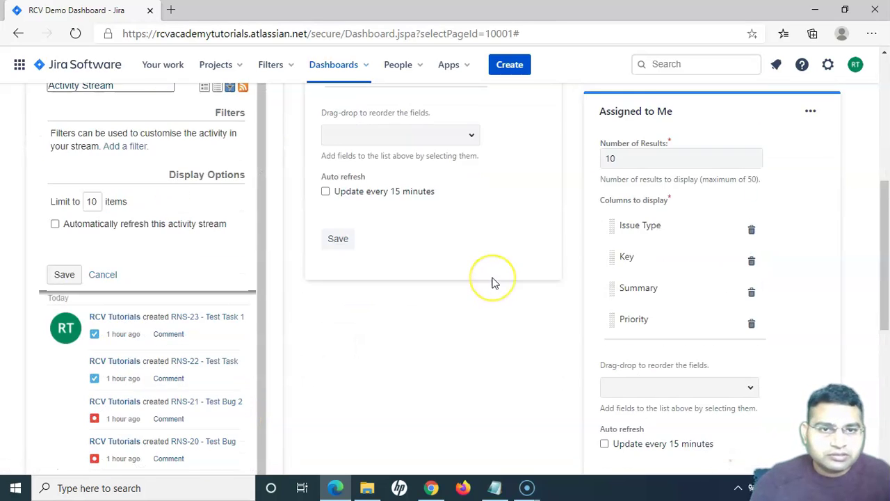
{"action": "scroll", "coordinate": [493, 282], "scroll_direction": "down", "scroll_amount": 1}
{"action": "scroll", "coordinate": [494, 282], "scroll_direction": "up", "scroll_amount": 2}
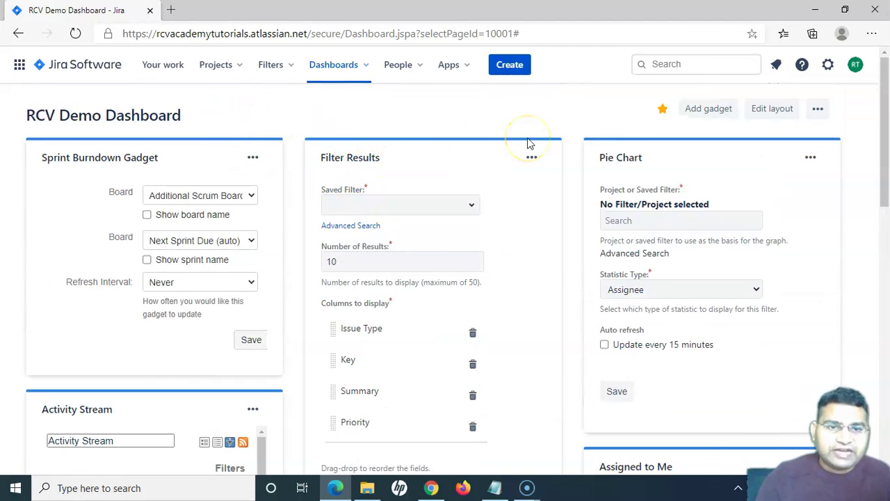
{"action": "left_click", "coordinate": [422, 114]}
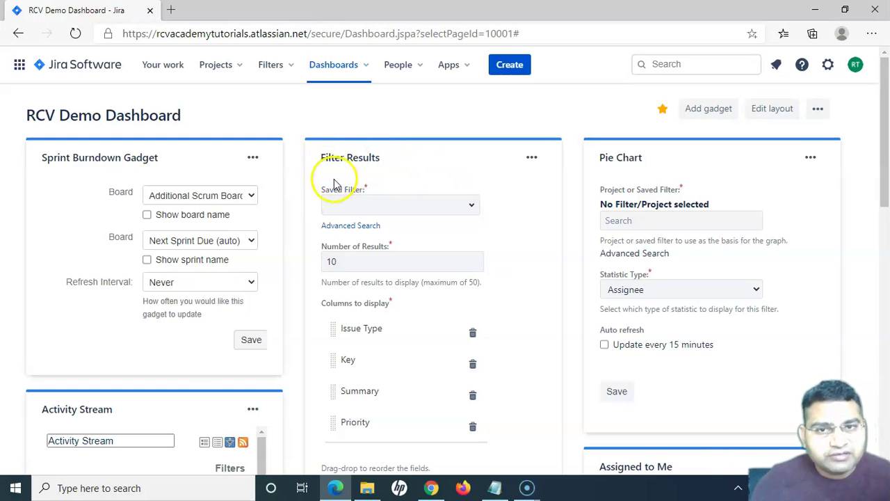
- Set the Filter Results gadget's saved filter to "Filter for RCK board"
{"action": "left_click", "coordinate": [472, 206]}
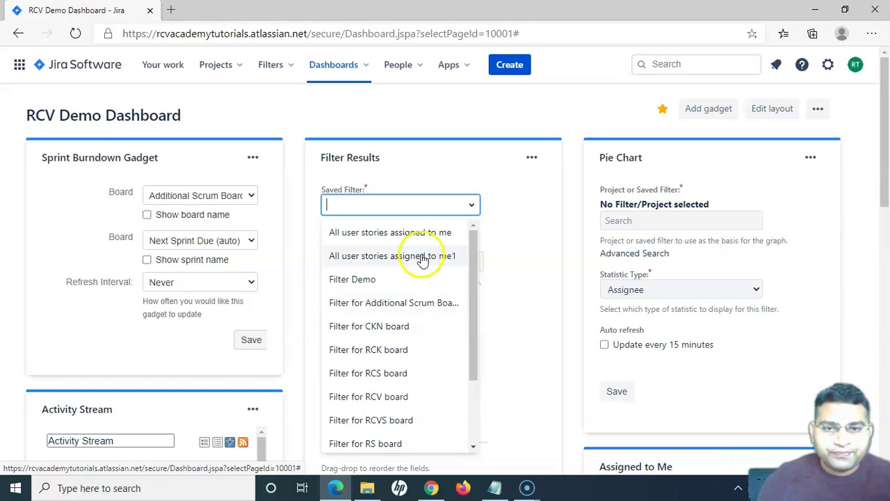
{"action": "left_click", "coordinate": [388, 355]}
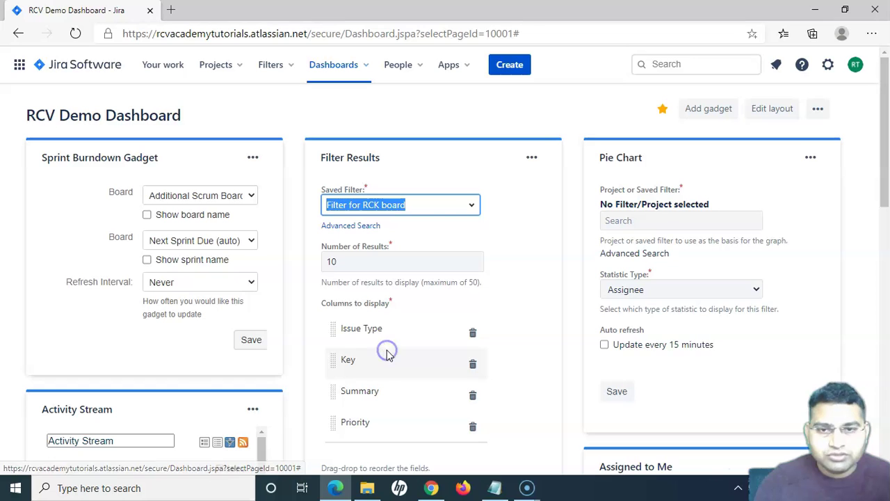
{"action": "left_click", "coordinate": [516, 217]}
{"action": "scroll", "coordinate": [521, 253], "scroll_direction": "down", "scroll_amount": 2}
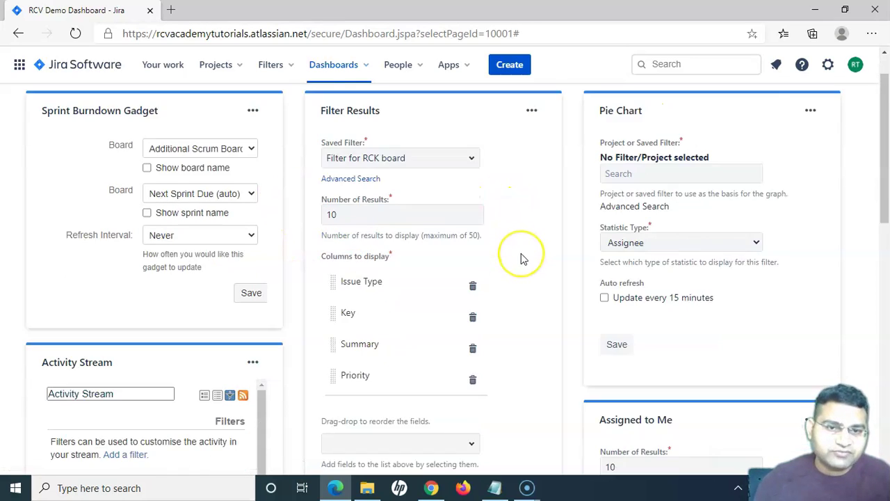
{"action": "scroll", "coordinate": [521, 253], "scroll_direction": "up", "scroll_amount": 2}
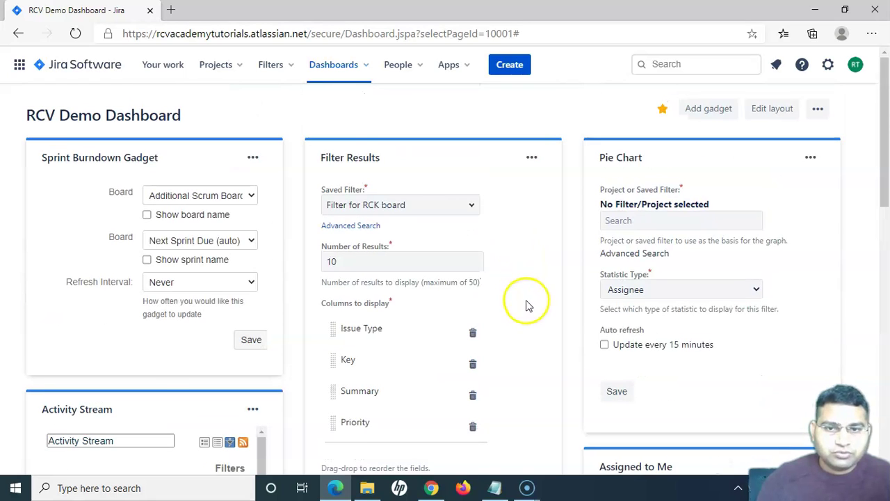
- Save the Filter Results gadget's configuration with 10 results and the Issue Type, Key, Summary and Priority columns
{"action": "scroll", "coordinate": [526, 300], "scroll_direction": "down", "scroll_amount": 3}
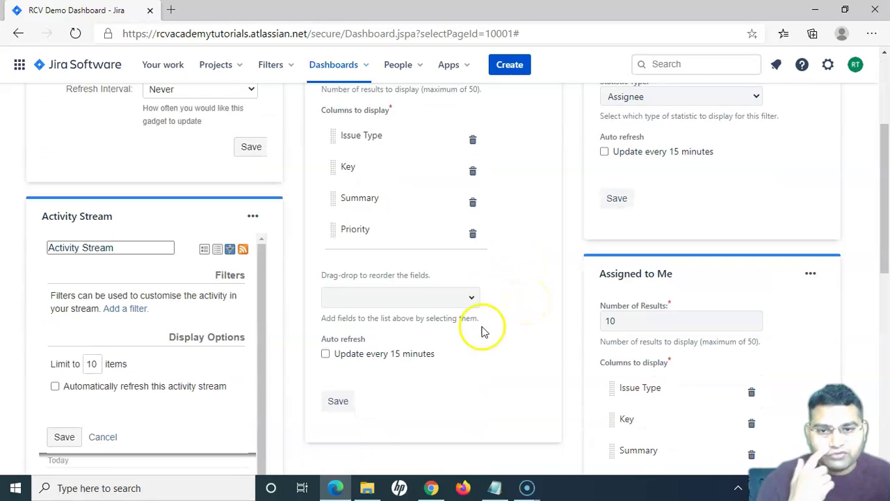
{"action": "left_click", "coordinate": [336, 402]}
{"action": "scroll", "coordinate": [494, 270], "scroll_direction": "up", "scroll_amount": 3}
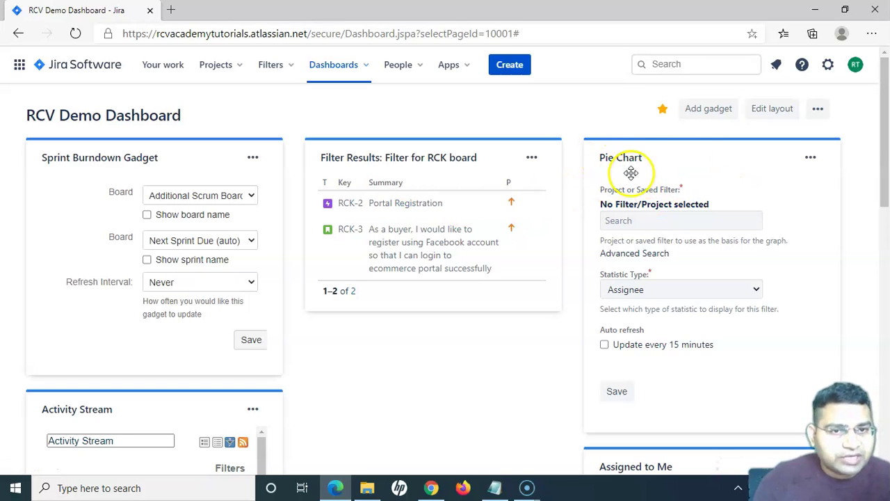
- Choose the RCV Classic Scrum project as the Pie Chart gadget's data source through the advanced filter and project search
{"action": "left_click", "coordinate": [655, 223]}
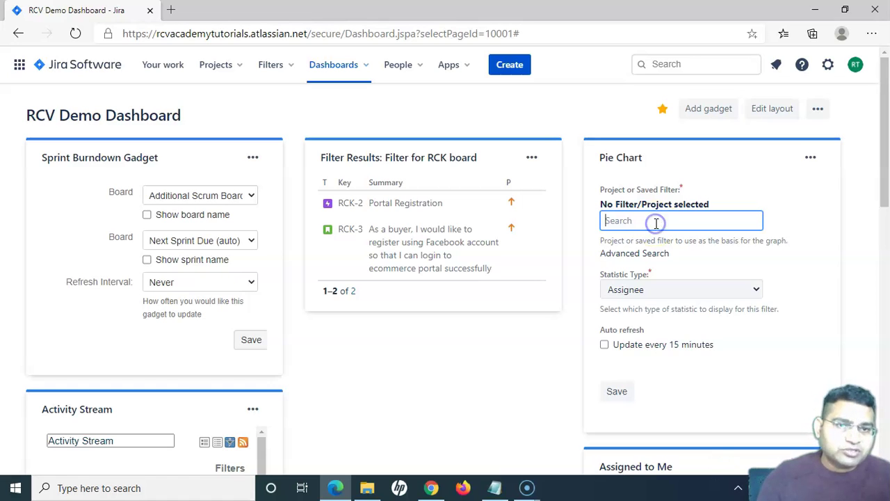
{"action": "left_click", "coordinate": [639, 255]}
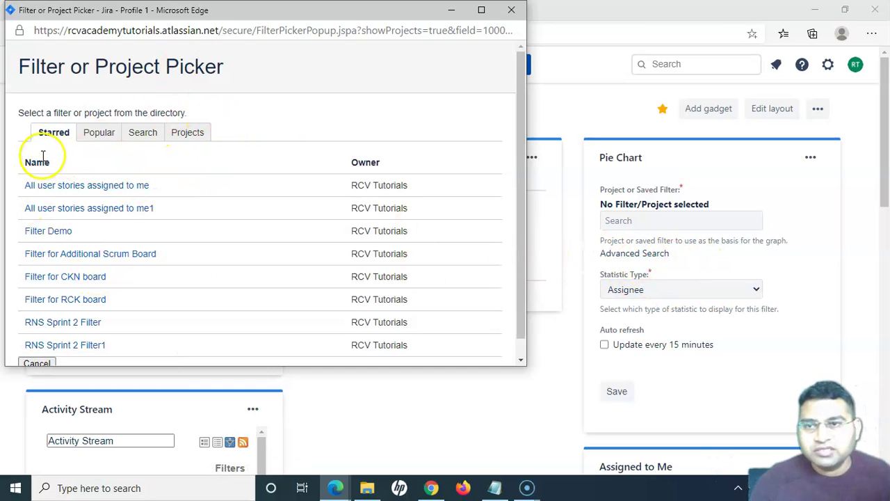
{"action": "scroll", "coordinate": [69, 289], "scroll_direction": "down", "scroll_amount": 1}
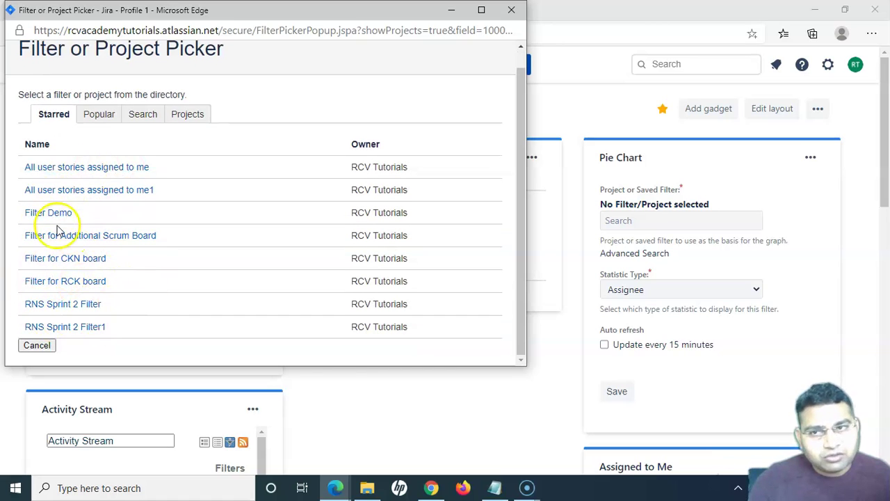
{"action": "scroll", "coordinate": [74, 251], "scroll_direction": "up", "scroll_amount": 1}
{"action": "left_click", "coordinate": [97, 137]}
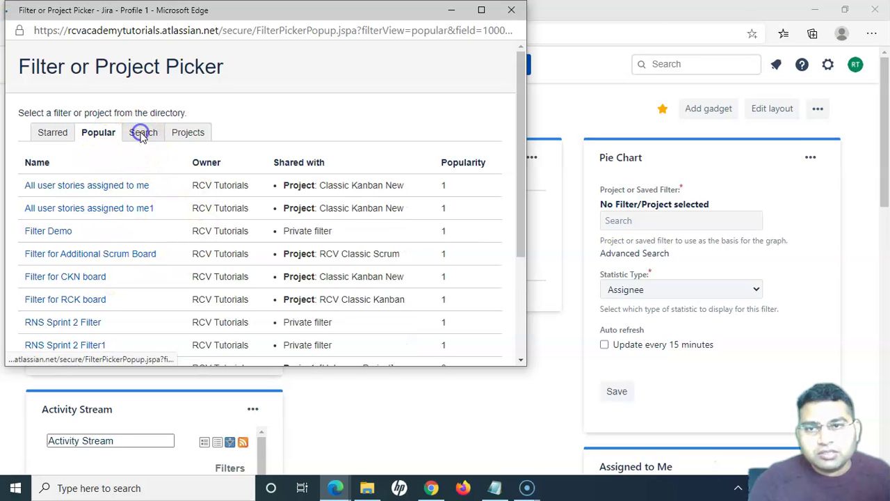
{"action": "left_click", "coordinate": [136, 132]}
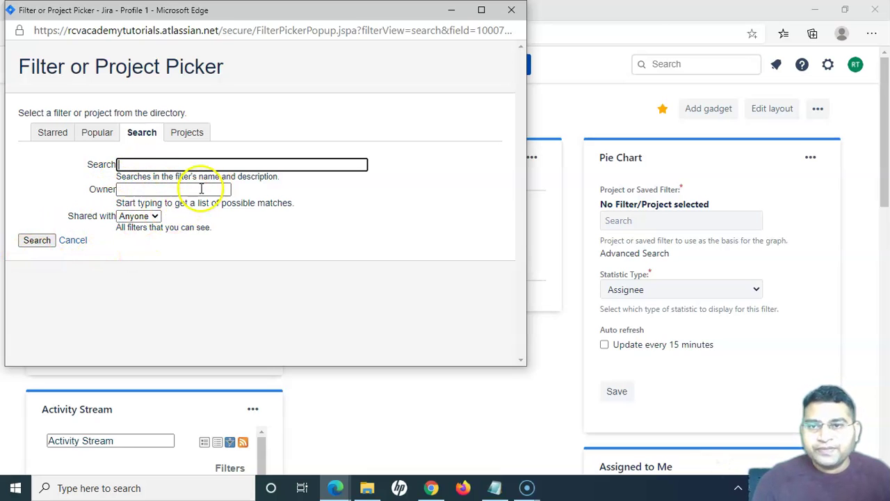
{"action": "left_click_drag", "start_coordinate": [117, 177], "coordinate": [185, 176]}
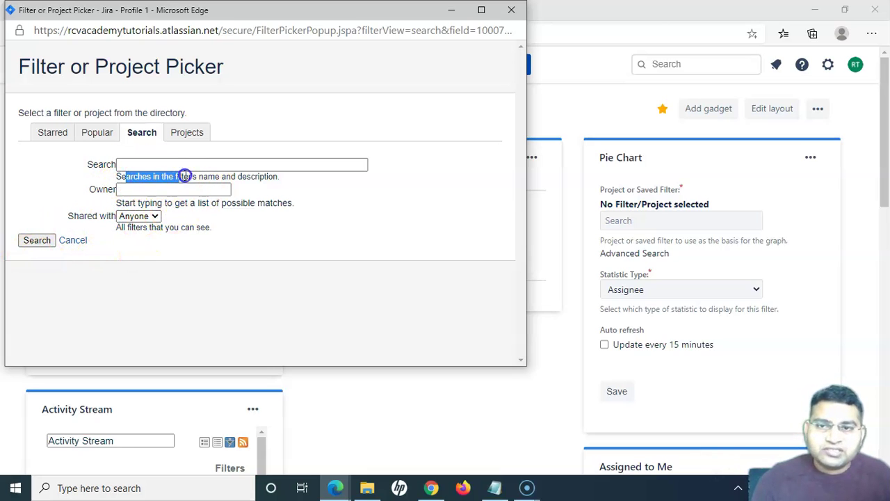
{"action": "left_click_drag", "start_coordinate": [266, 176], "coordinate": [282, 175]}
{"action": "left_click", "coordinate": [283, 175]}
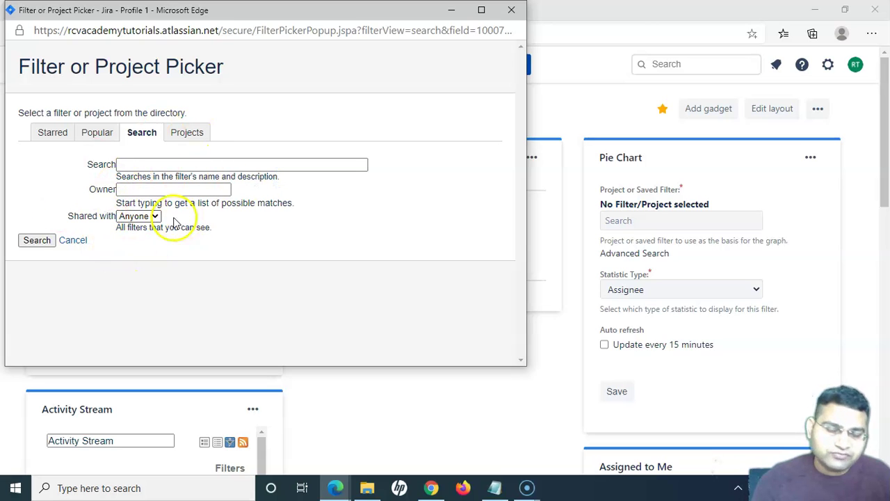
{"action": "left_click", "coordinate": [187, 133]}
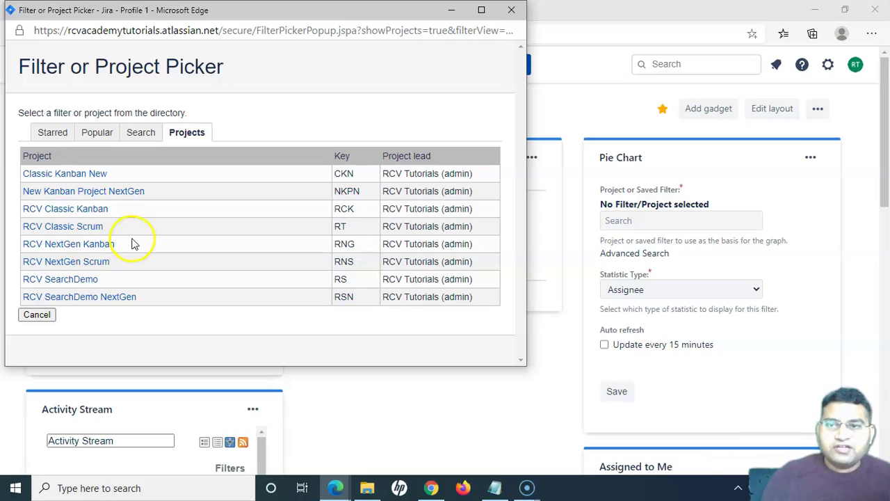
{"action": "left_click", "coordinate": [83, 226]}
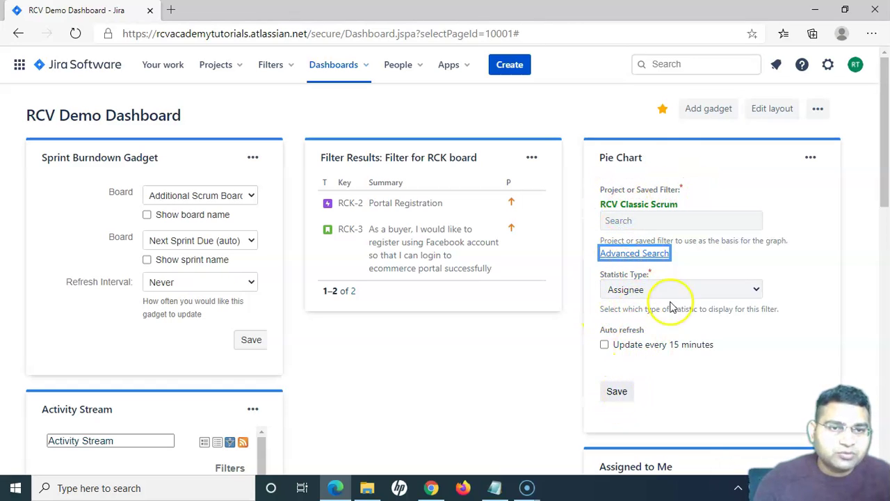
- Save the Pie Chart gadget's configuration with Assignee as the statistic type
{"action": "left_click", "coordinate": [611, 192]}
{"action": "left_click", "coordinate": [650, 191]}
{"action": "left_click_drag", "start_coordinate": [646, 189], "coordinate": [684, 190]}
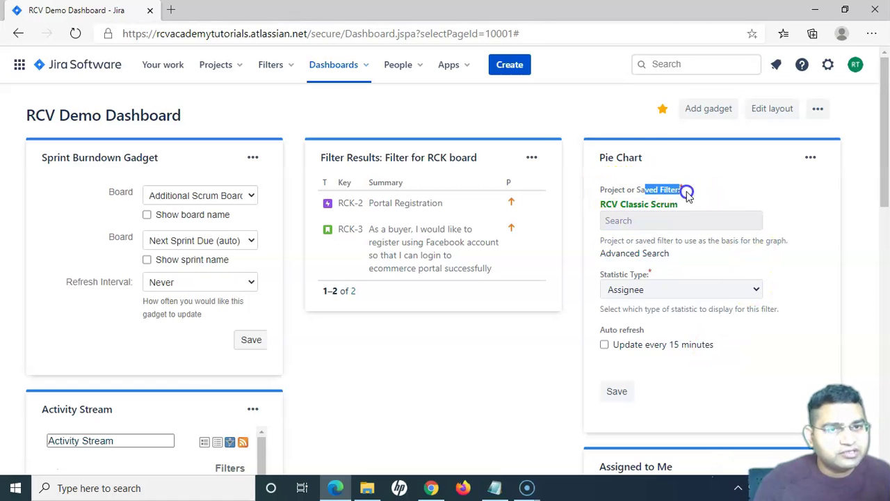
{"action": "left_click", "coordinate": [619, 394]}
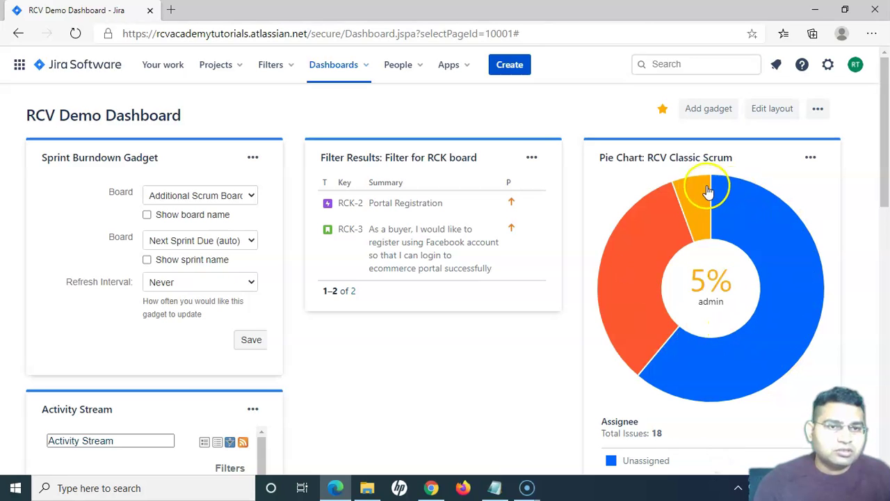
- Examine the Pie Chart gadget's segments and its breakdown of issues by assignee
{"action": "scroll", "coordinate": [747, 402], "scroll_direction": "down", "scroll_amount": 2}
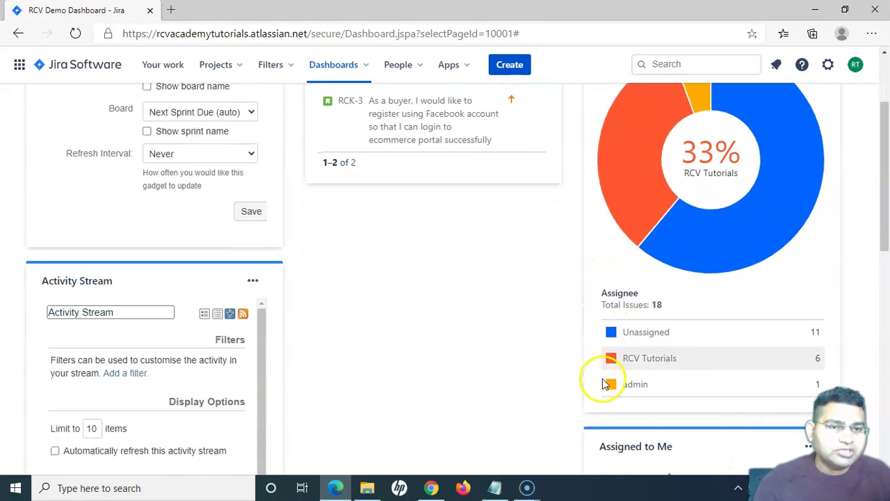
{"action": "scroll", "coordinate": [626, 379], "scroll_direction": "up", "scroll_amount": 2}
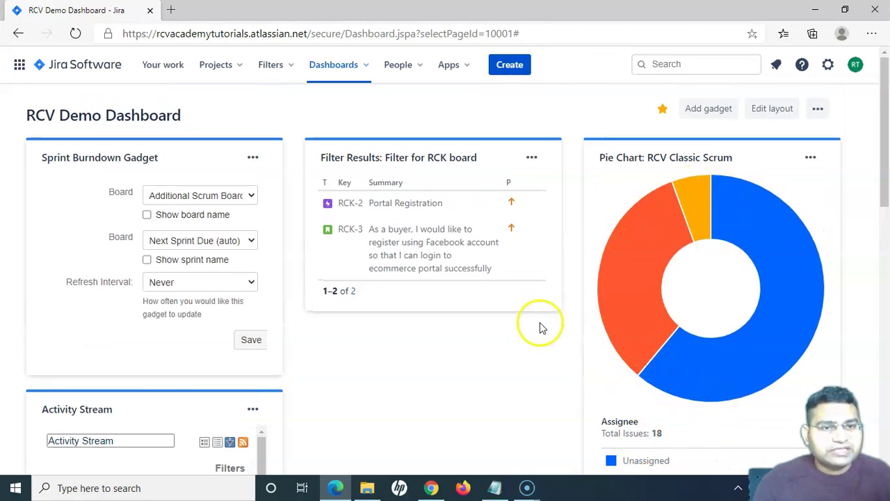
{"action": "scroll", "coordinate": [542, 340], "scroll_direction": "down", "scroll_amount": 2}
{"action": "scroll", "coordinate": [386, 289], "scroll_direction": "up", "scroll_amount": 2}
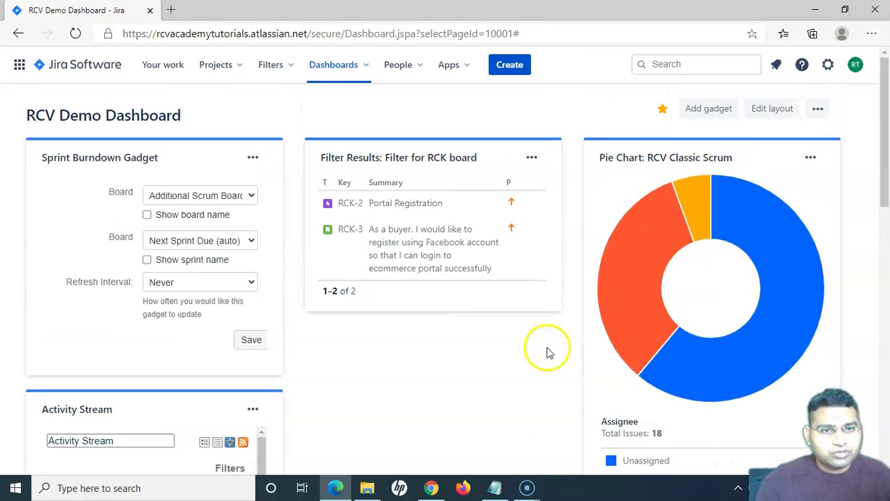
{"action": "scroll", "coordinate": [478, 409], "scroll_direction": "down", "scroll_amount": 2}
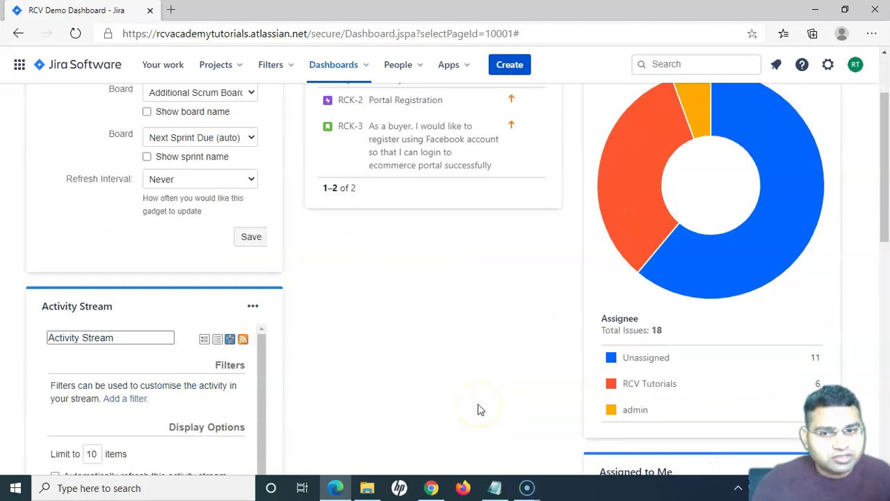
{"action": "scroll", "coordinate": [487, 353], "scroll_direction": "up", "scroll_amount": 2}
{"action": "mouse_move", "coordinate": [657, 382]}
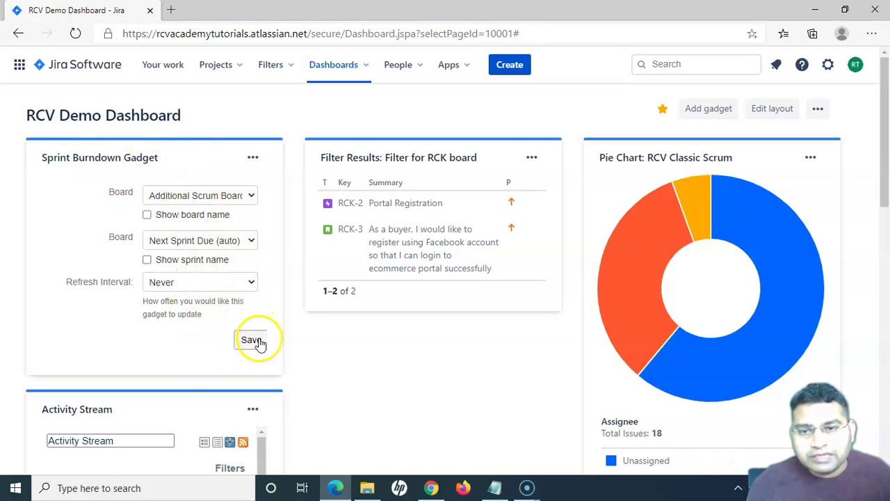
- Set the Sprint Burndown gadget's sprint to Next Sprint Due (auto) and save its configuration
{"action": "left_click", "coordinate": [247, 244]}
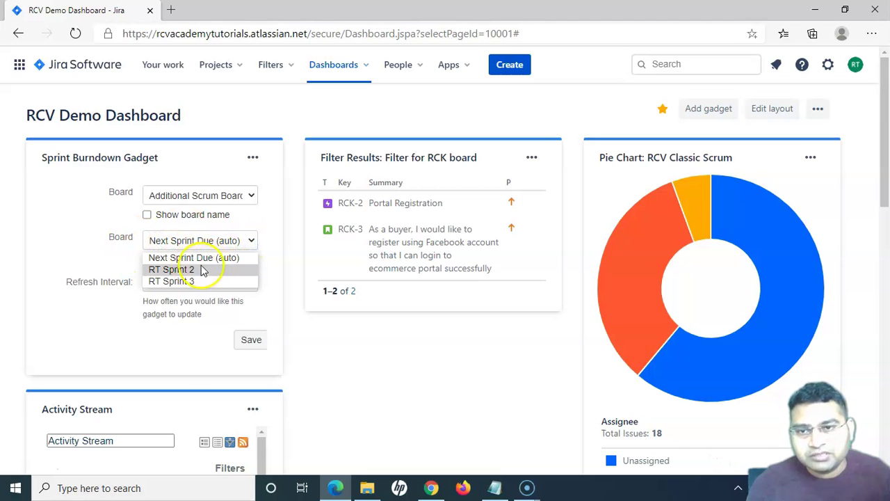
{"action": "left_click", "coordinate": [182, 270]}
{"action": "left_click", "coordinate": [235, 240]}
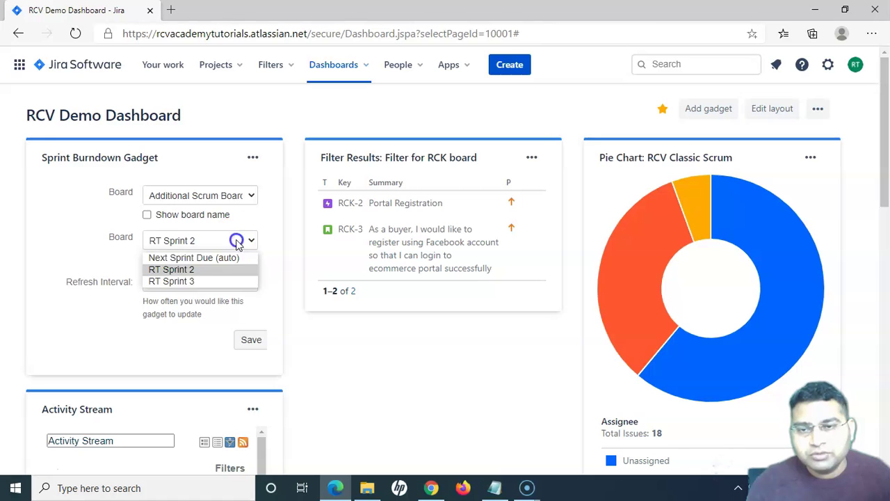
{"action": "left_click", "coordinate": [195, 259]}
{"action": "left_click", "coordinate": [95, 249]}
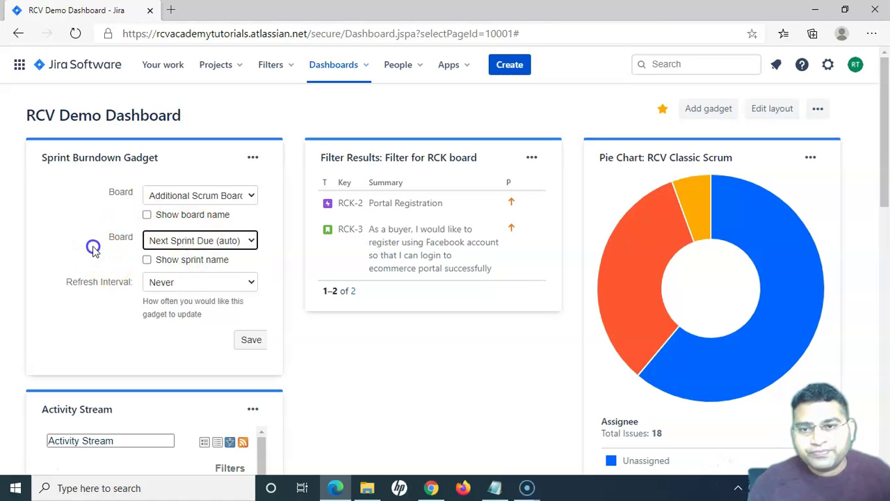
{"action": "left_click", "coordinate": [251, 339]}
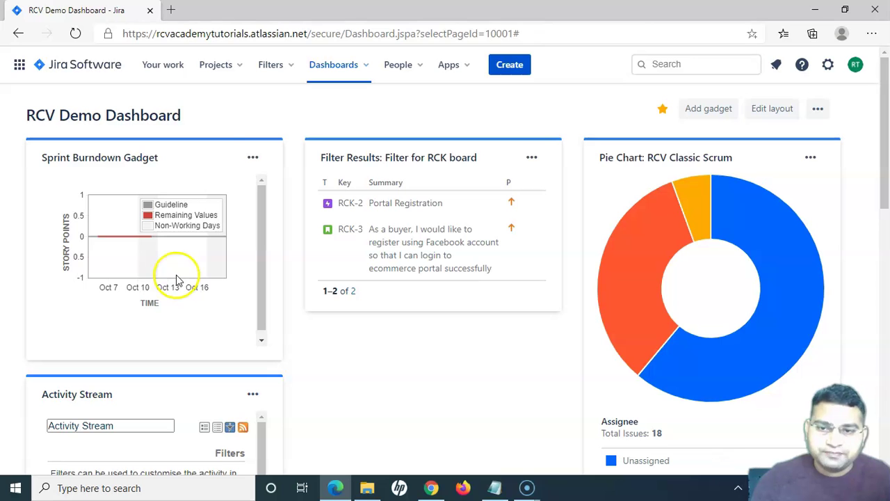
- Save the Assigned to Me gadget's configuration with 10 results and the Issue Type, Key, Summary and Priority columns
{"action": "scroll", "coordinate": [273, 270], "scroll_direction": "down", "scroll_amount": 3}
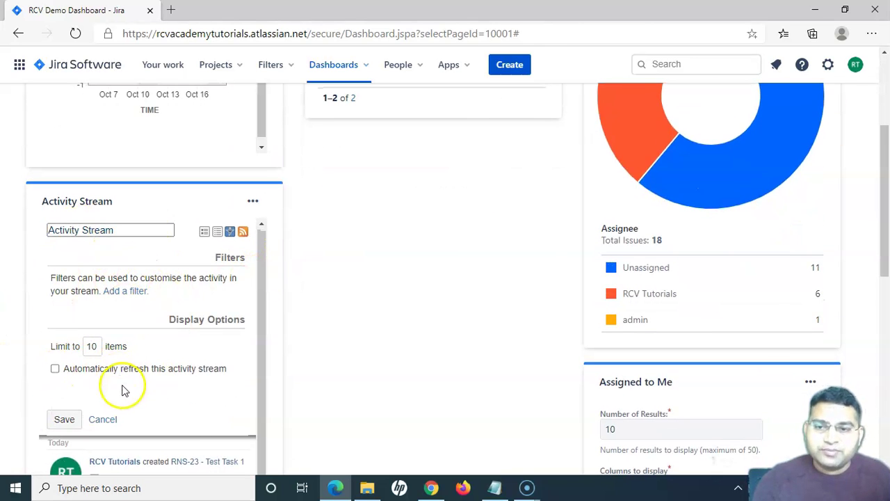
{"action": "scroll", "coordinate": [146, 407], "scroll_direction": "down", "scroll_amount": 1}
{"action": "scroll", "coordinate": [149, 367], "scroll_direction": "up", "scroll_amount": 1}
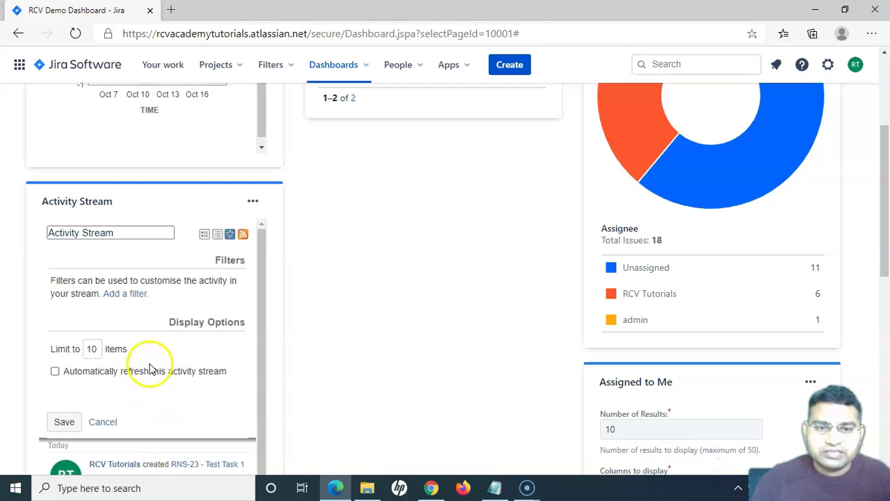
{"action": "scroll", "coordinate": [682, 383], "scroll_direction": "down", "scroll_amount": 4}
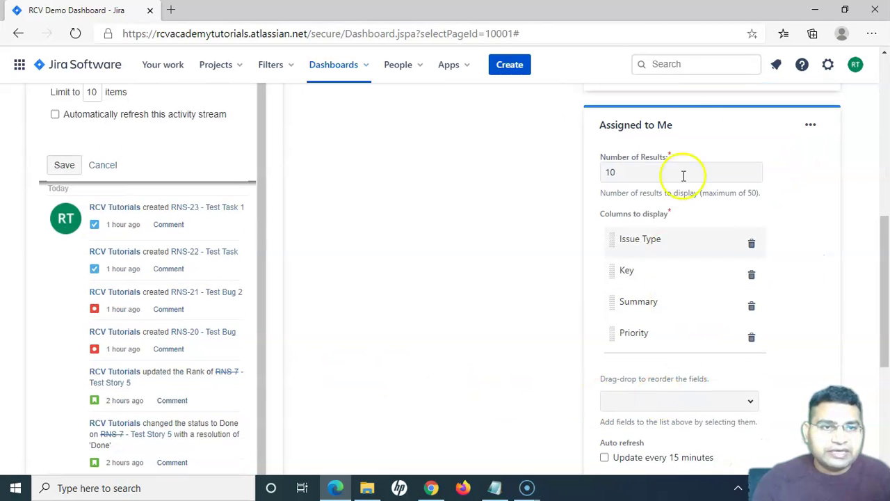
{"action": "scroll", "coordinate": [647, 301], "scroll_direction": "down", "scroll_amount": 4}
{"action": "left_click", "coordinate": [617, 247]}
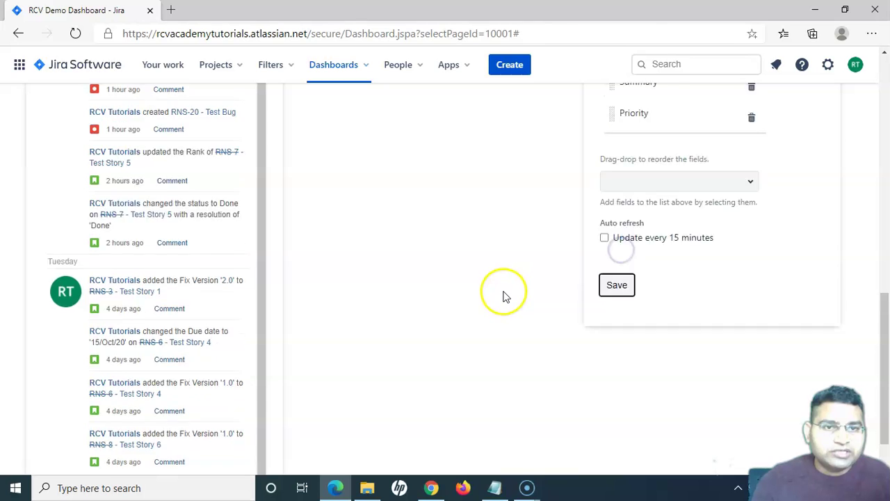
- Review the Assigned to Me issue list and the other configured gadgets across the whole dashboard
{"action": "scroll", "coordinate": [626, 278], "scroll_direction": "up", "scroll_amount": 4}
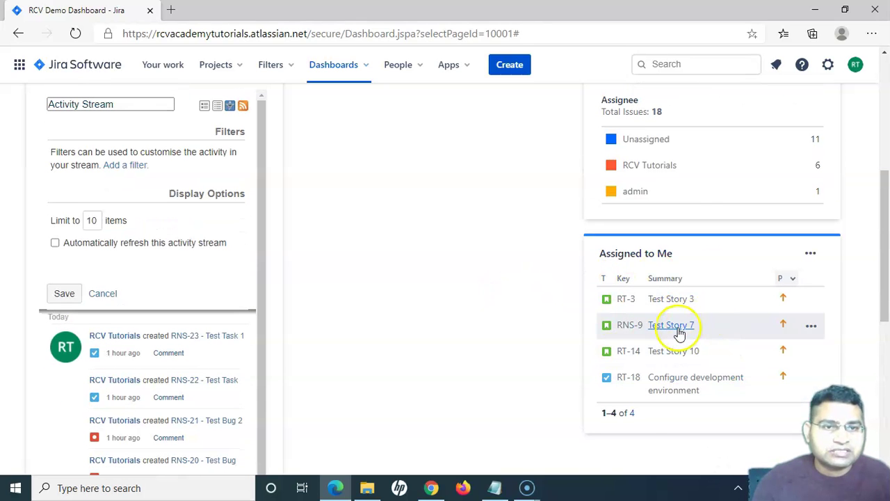
{"action": "scroll", "coordinate": [497, 348], "scroll_direction": "up", "scroll_amount": 3}
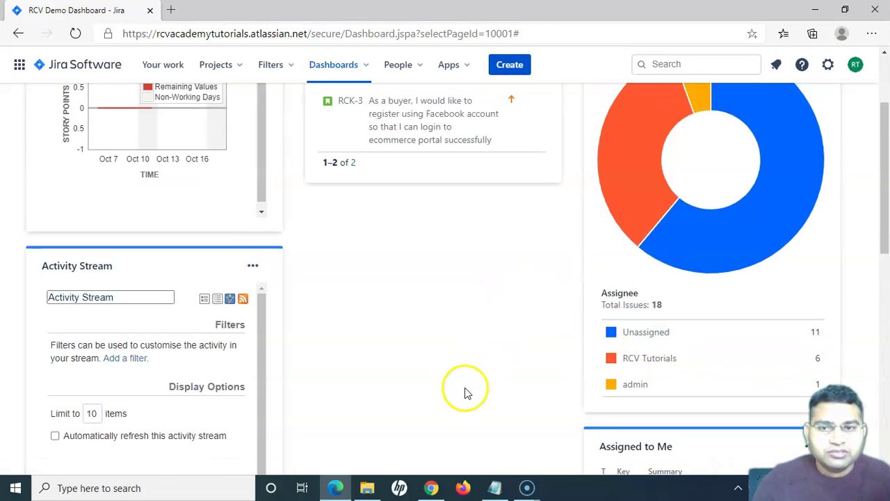
{"action": "scroll", "coordinate": [466, 392], "scroll_direction": "up", "scroll_amount": 2}
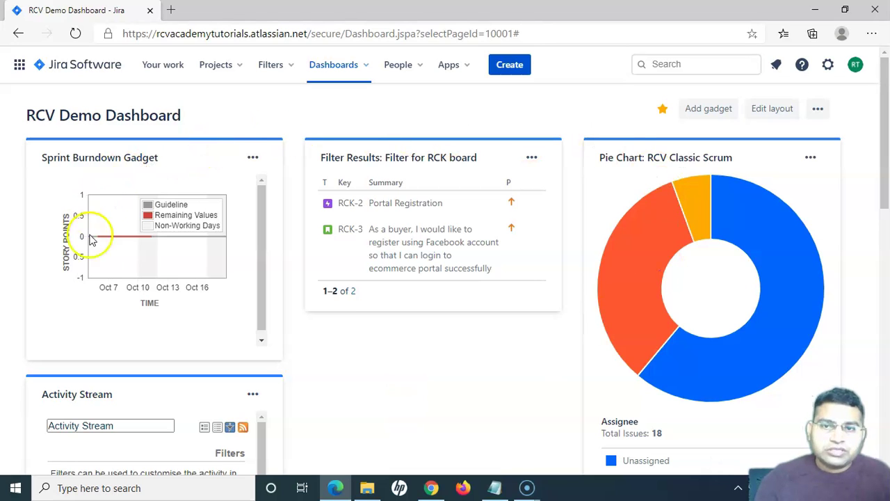
{"action": "mouse_move", "coordinate": [530, 233]}
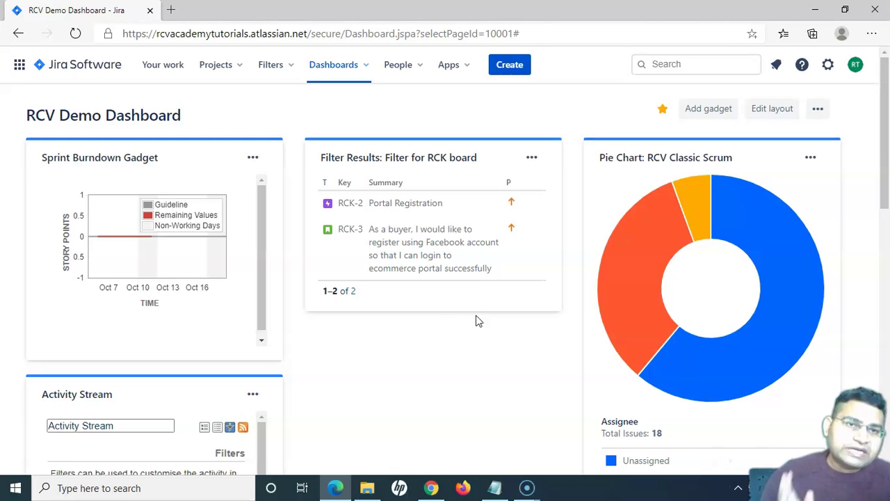
{"action": "scroll", "coordinate": [562, 348], "scroll_direction": "down", "scroll_amount": 6}
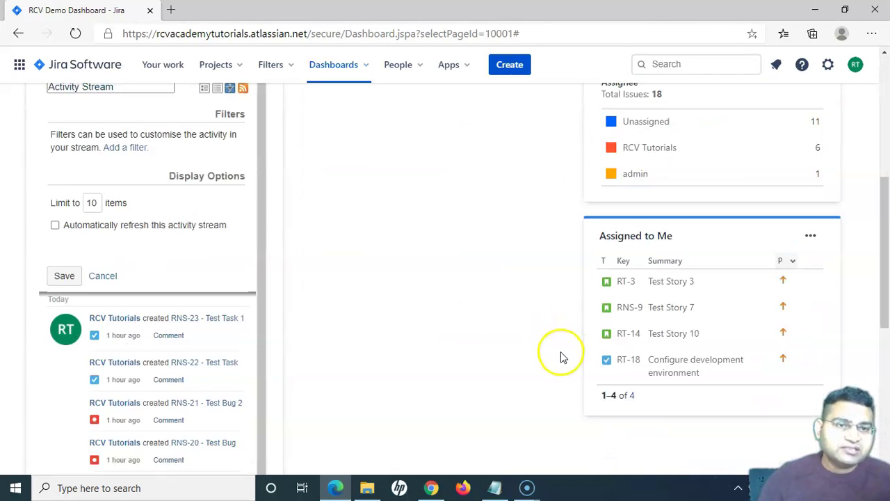
{"action": "scroll", "coordinate": [407, 357], "scroll_direction": "up", "scroll_amount": 6}
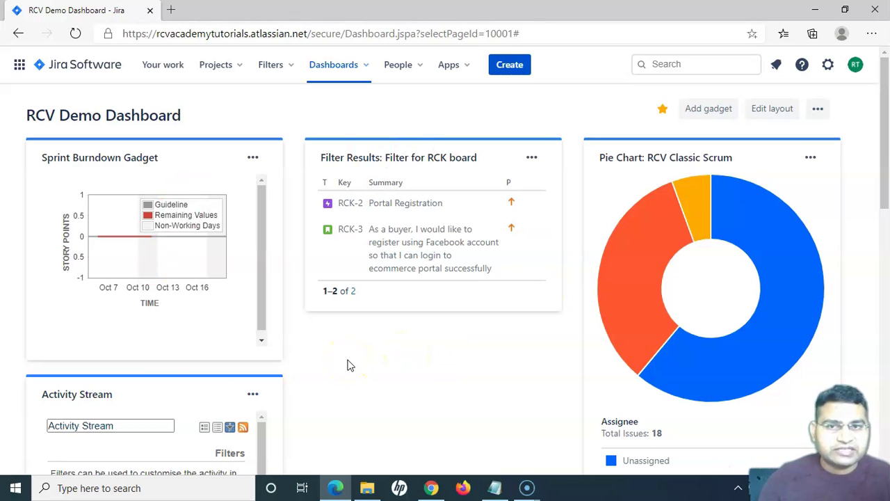
- Open the list of all dashboards to check the RCV Demo Dashboard's owner, access and stars
{"action": "mouse_move", "coordinate": [747, 242]}
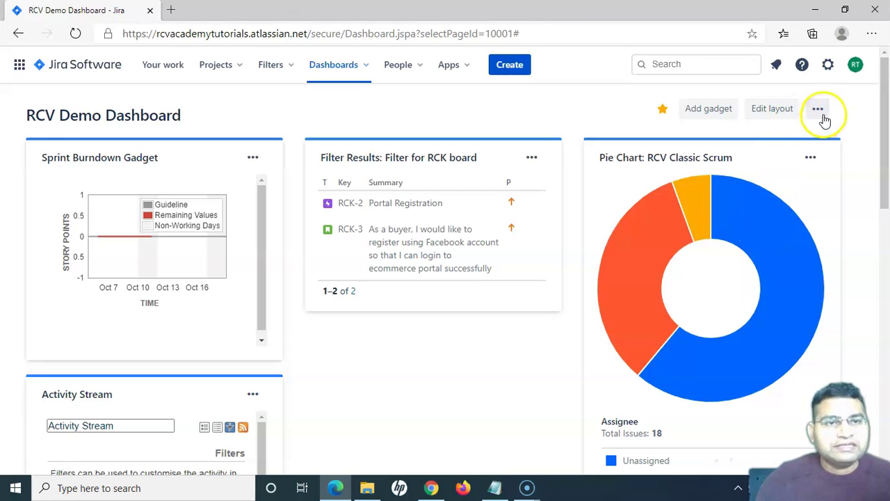
{"action": "left_click", "coordinate": [358, 66]}
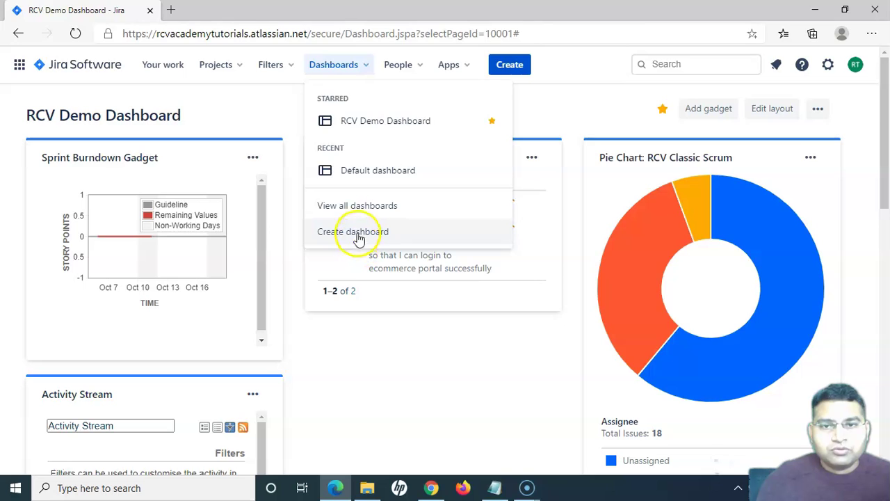
{"action": "left_click", "coordinate": [367, 208]}
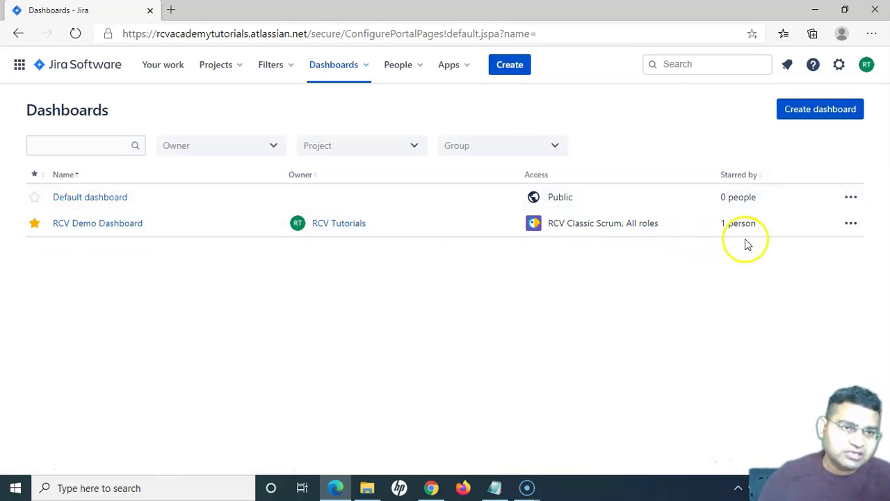
- Review the RCV Demo Dashboard's available actions and its edit and share settings from the dashboards list, leaving without saving
{"action": "left_click", "coordinate": [855, 224]}
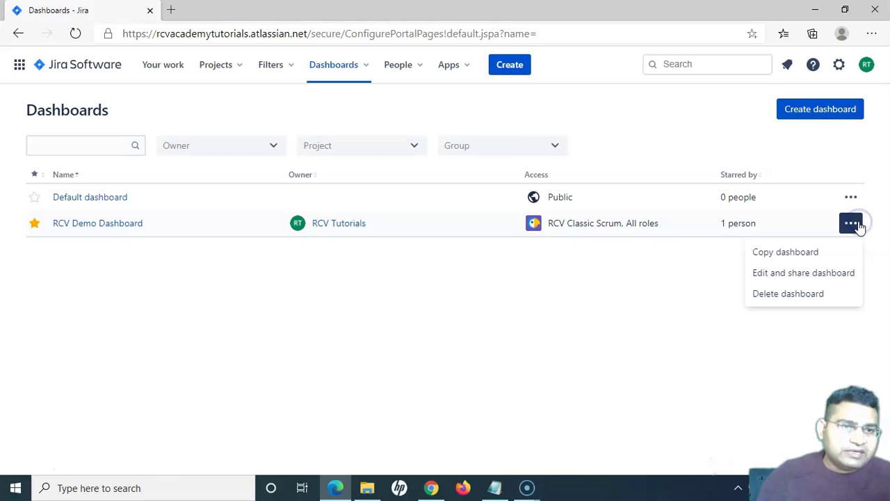
{"action": "left_click", "coordinate": [800, 255]}
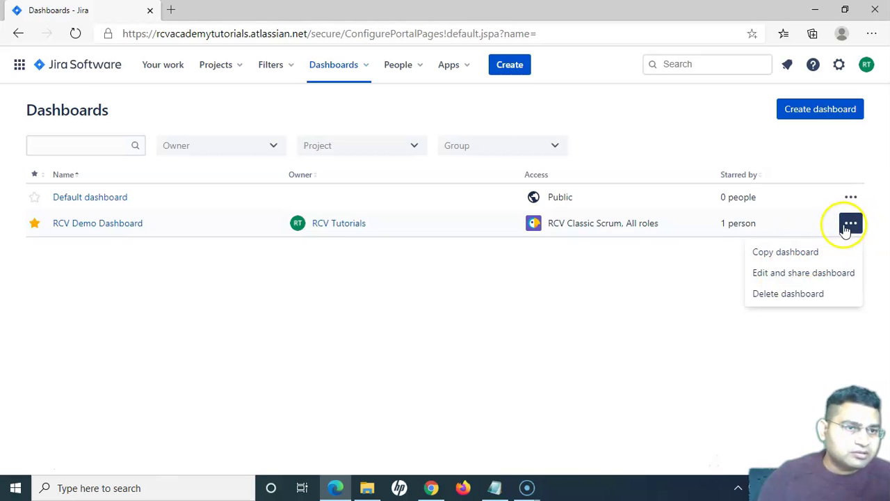
{"action": "left_click", "coordinate": [786, 279]}
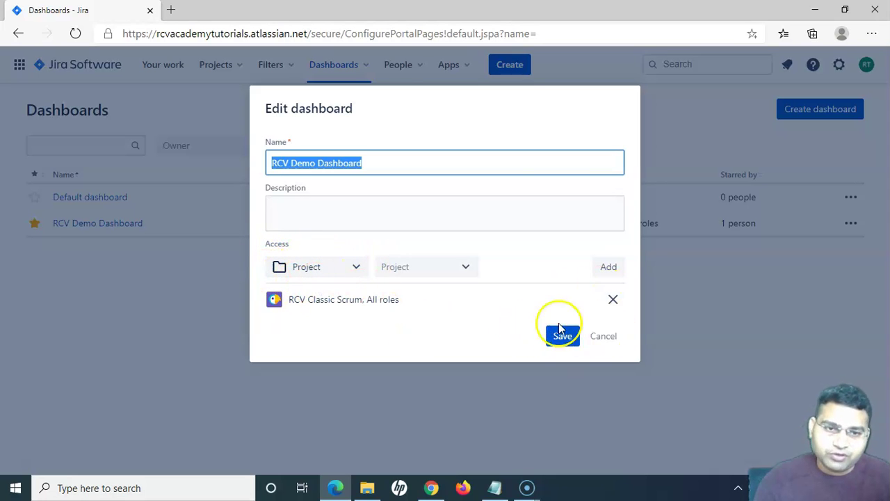
{"action": "left_click", "coordinate": [606, 338]}
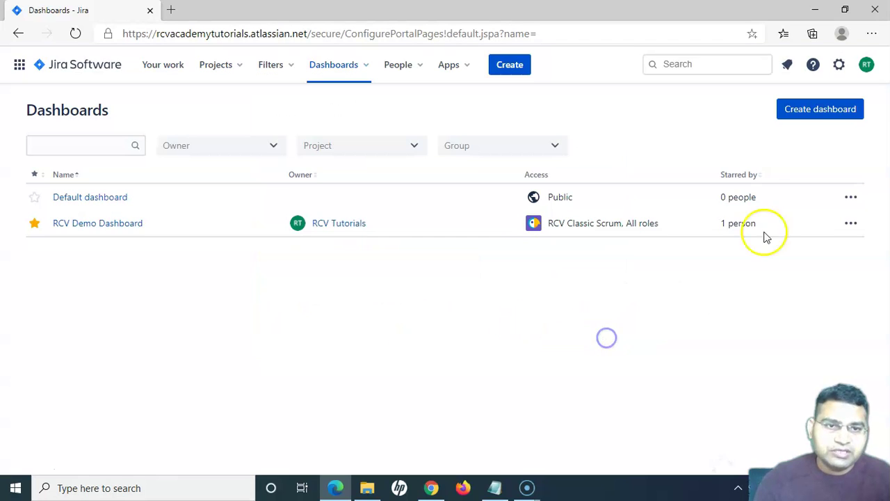
- Open the RCV Demo Dashboard and inspect its layout choices and the Pie Chart gadget's available actions
{"action": "left_click", "coordinate": [104, 226]}
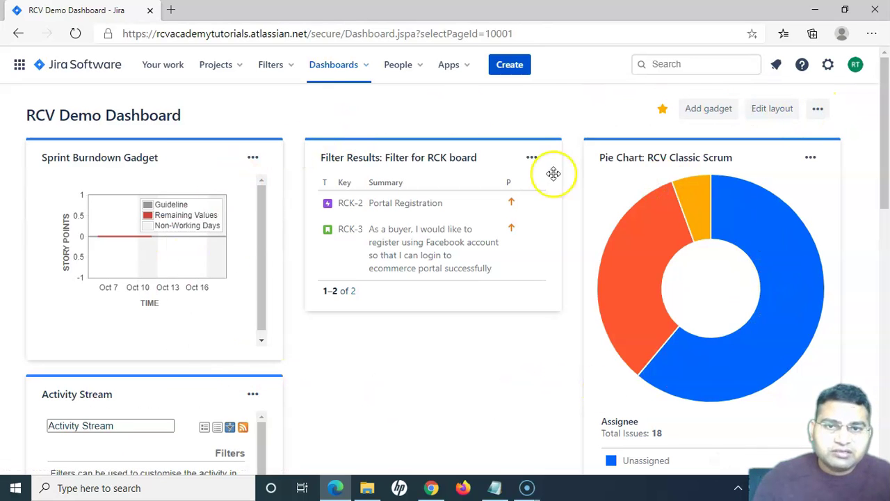
{"action": "left_click", "coordinate": [774, 109]}
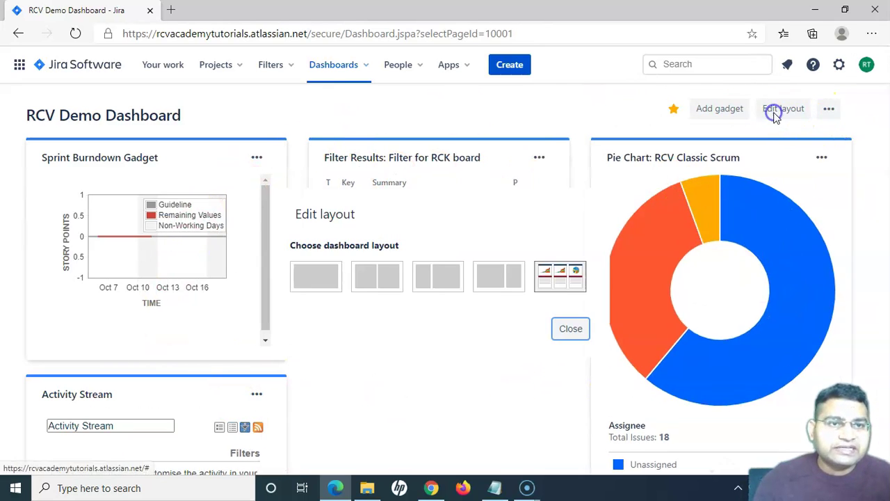
{"action": "left_click", "coordinate": [571, 329]}
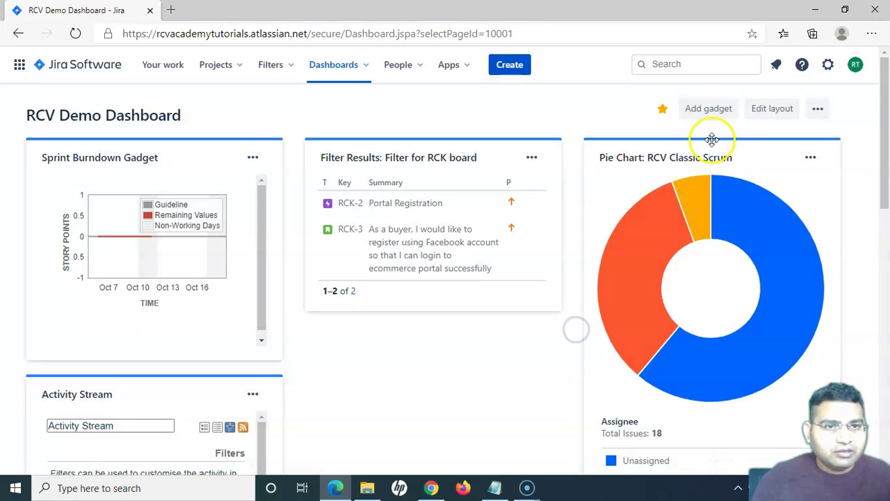
{"action": "left_click", "coordinate": [812, 158]}
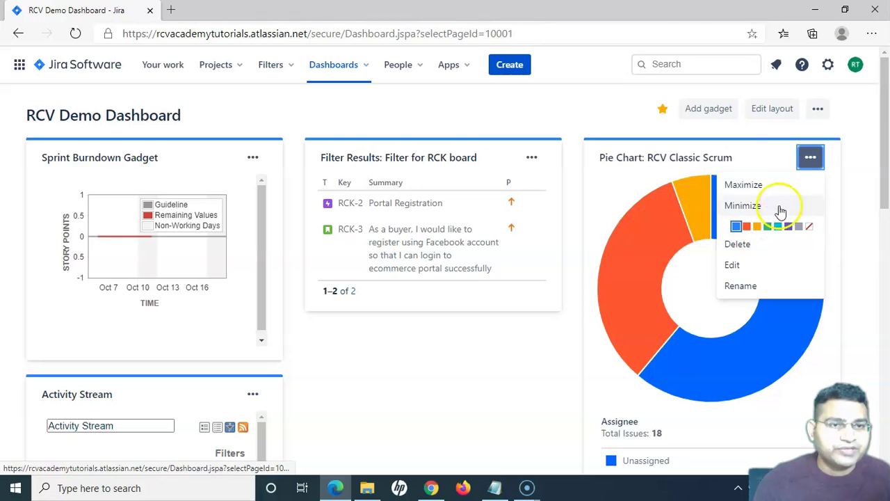
{"action": "left_click", "coordinate": [810, 156]}
- Inspect the open dashboard's editable name, description and access settings, leaving without saving
{"action": "left_click", "coordinate": [819, 110]}
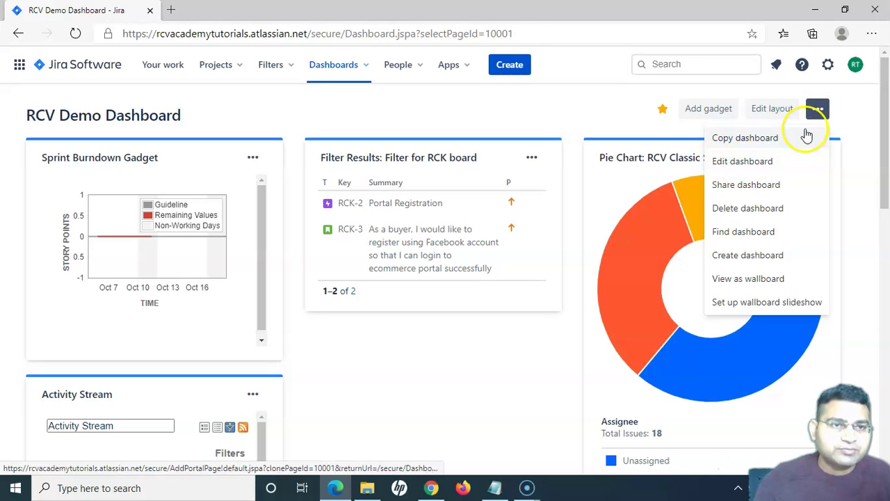
{"action": "left_click", "coordinate": [756, 160]}
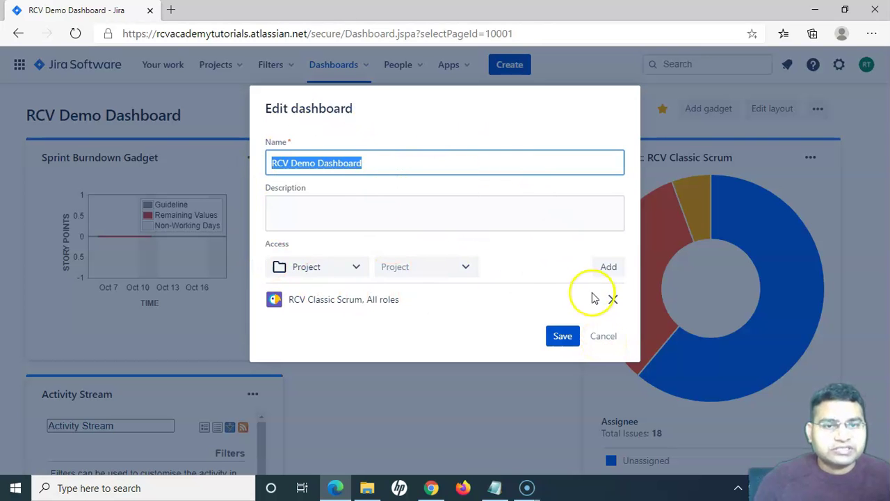
{"action": "left_click", "coordinate": [609, 340]}
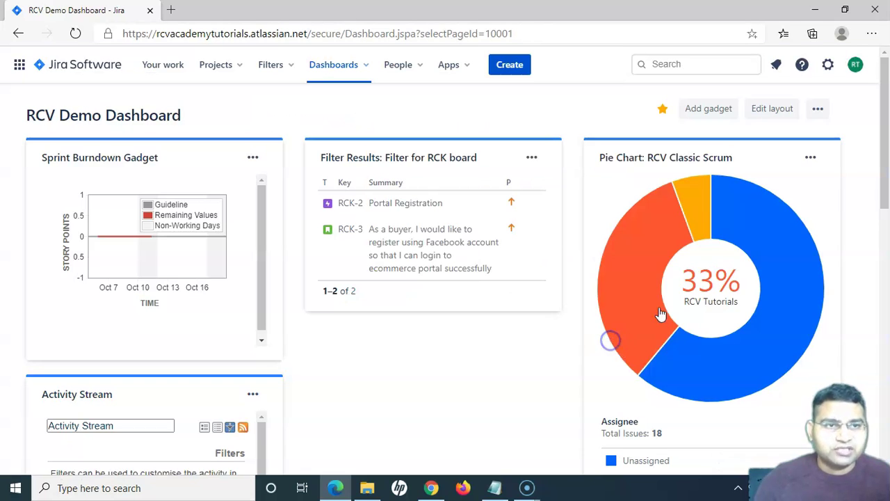
- Examine the access types offered for sharing the RCV Demo Dashboard, leaving without saving
{"action": "left_click", "coordinate": [819, 110]}
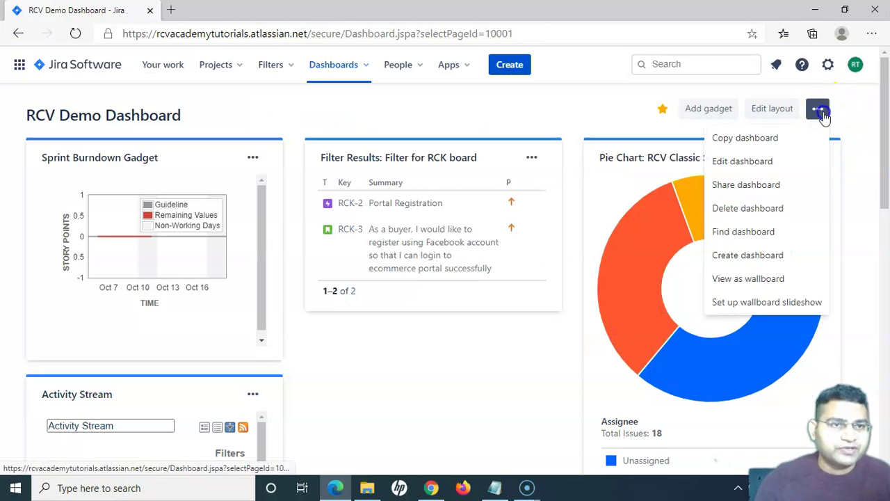
{"action": "left_click", "coordinate": [749, 185]}
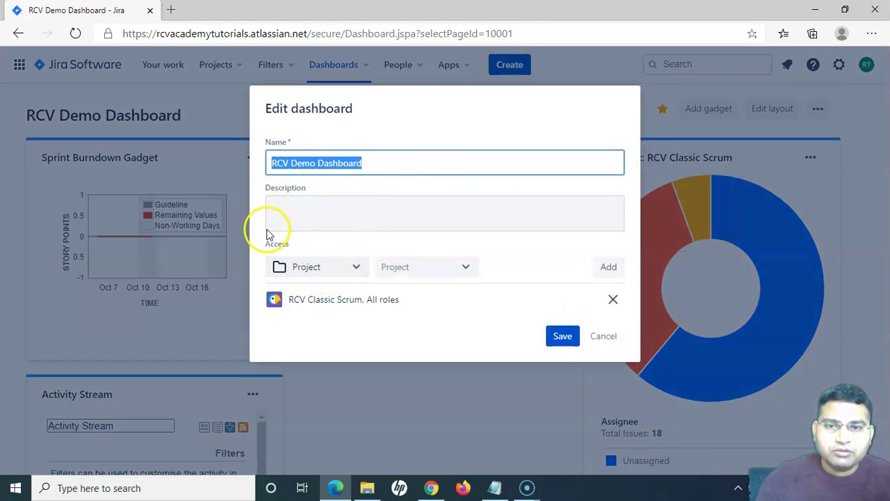
{"action": "left_click", "coordinate": [349, 266]}
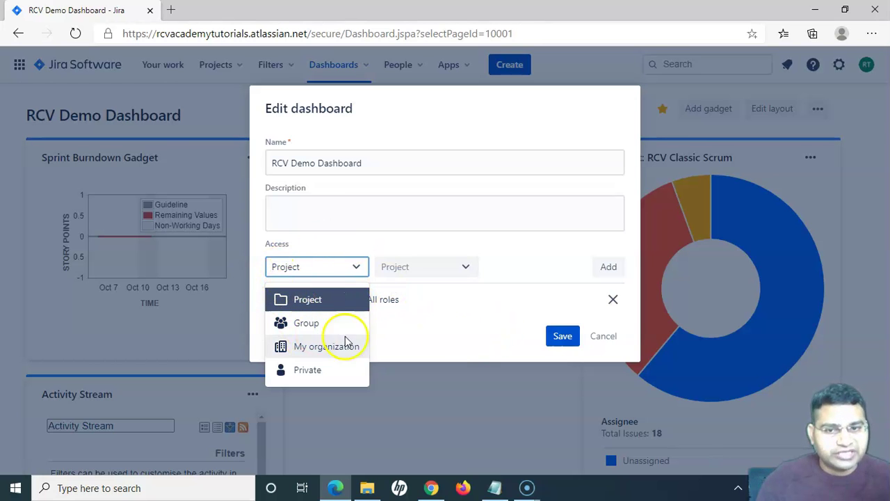
{"action": "left_click", "coordinate": [605, 337]}
- Find the RCV Demo Dashboard by searching all dashboards for "rcv" and open it
{"action": "left_click", "coordinate": [819, 110]}
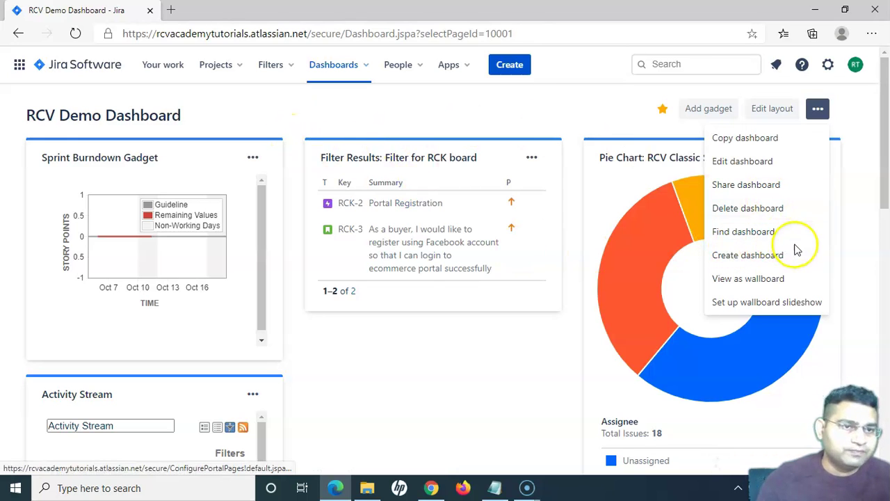
{"action": "left_click", "coordinate": [734, 239]}
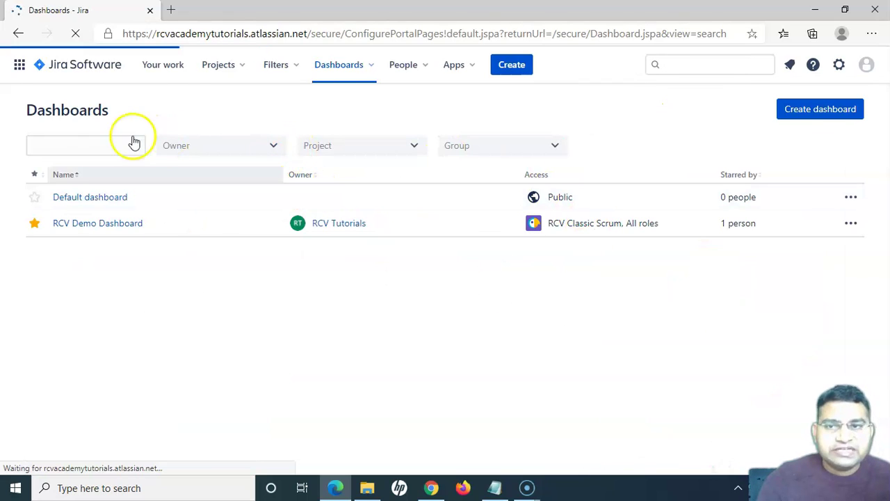
{"action": "left_click", "coordinate": [78, 146]}
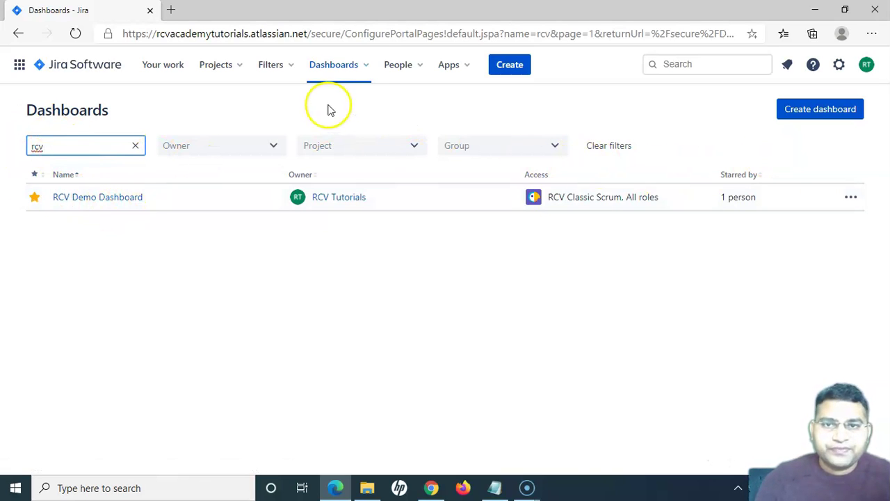
{"action": "left_click", "coordinate": [368, 67]}
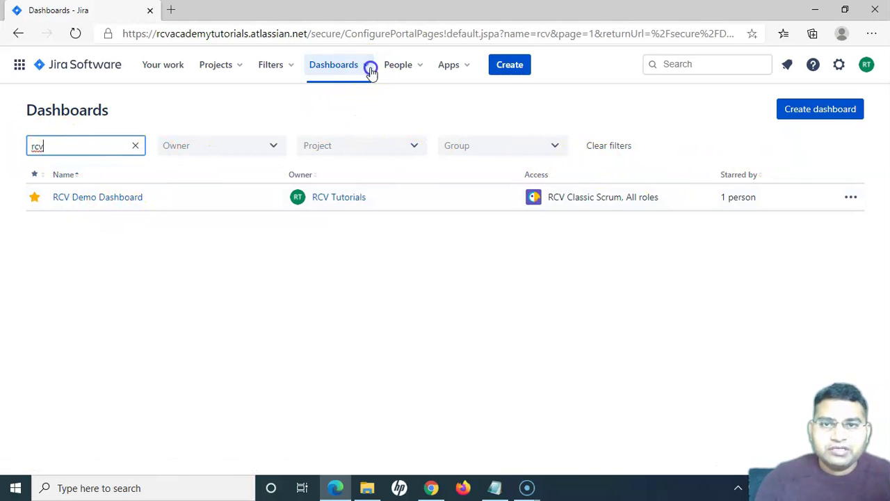
{"action": "left_click", "coordinate": [105, 196]}
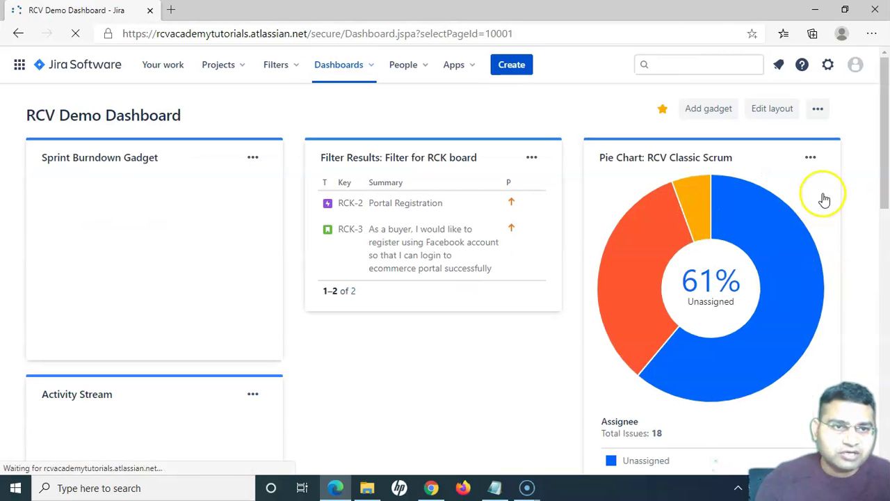